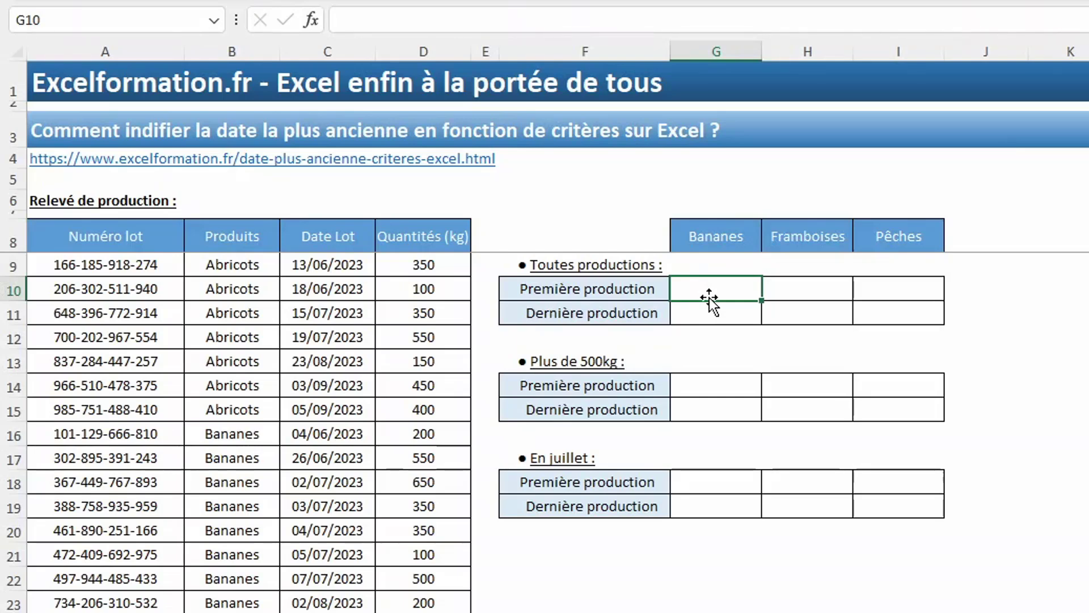
Start an SI formula in G10 that tests the absolute range $B$9:$B$76 against G$8.
type("=si(")
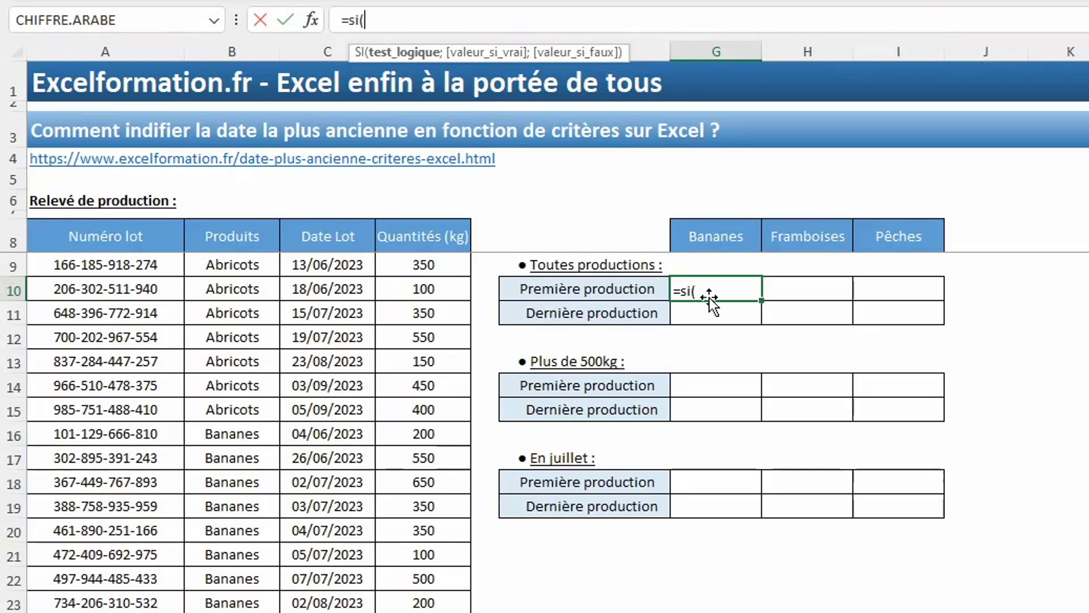
left_click(238, 265)
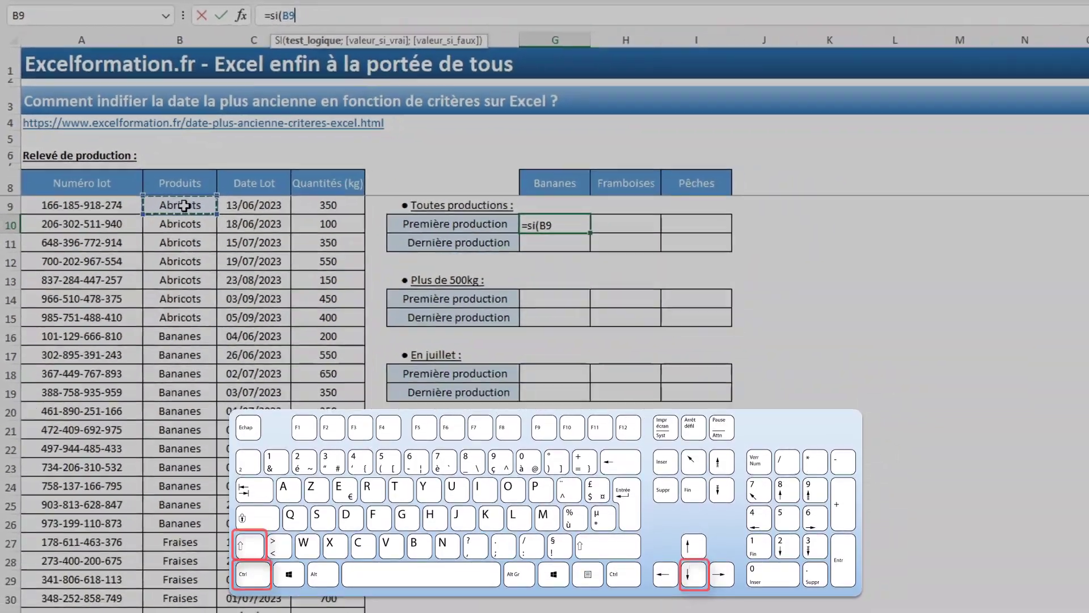
key("ctrl+shift+Down")
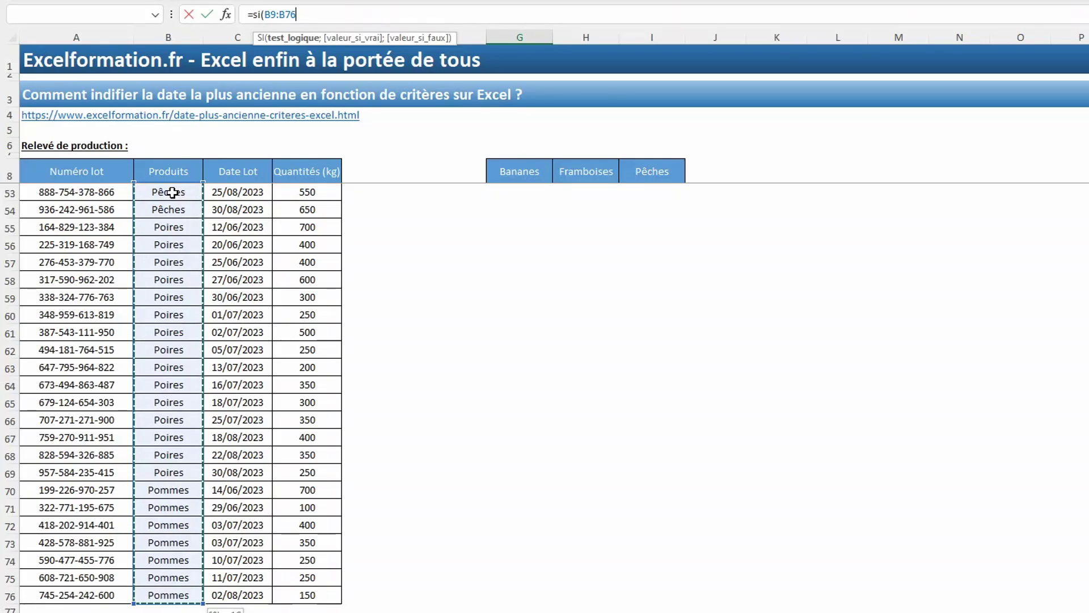
key("F4")
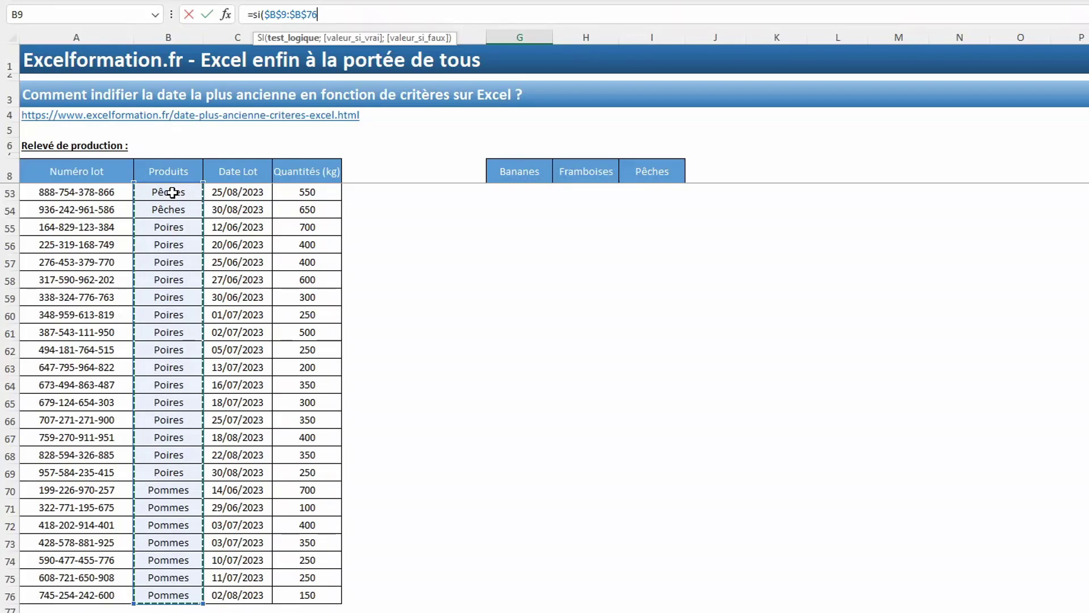
type("=")
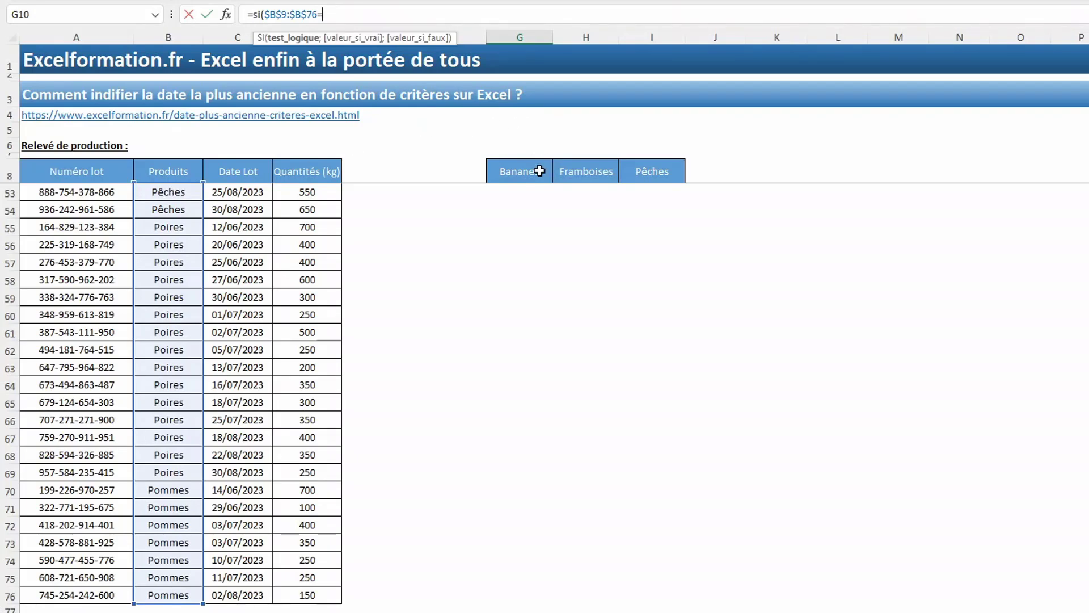
left_click(517, 170)
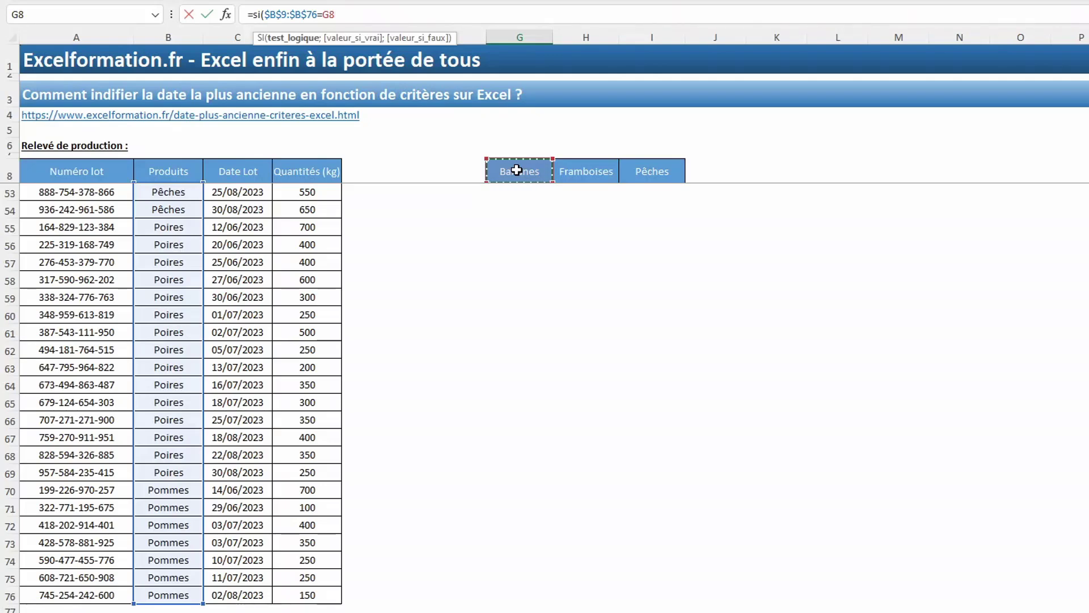
key("F4")
key("F4")
scroll(521, 199, "up", 15)
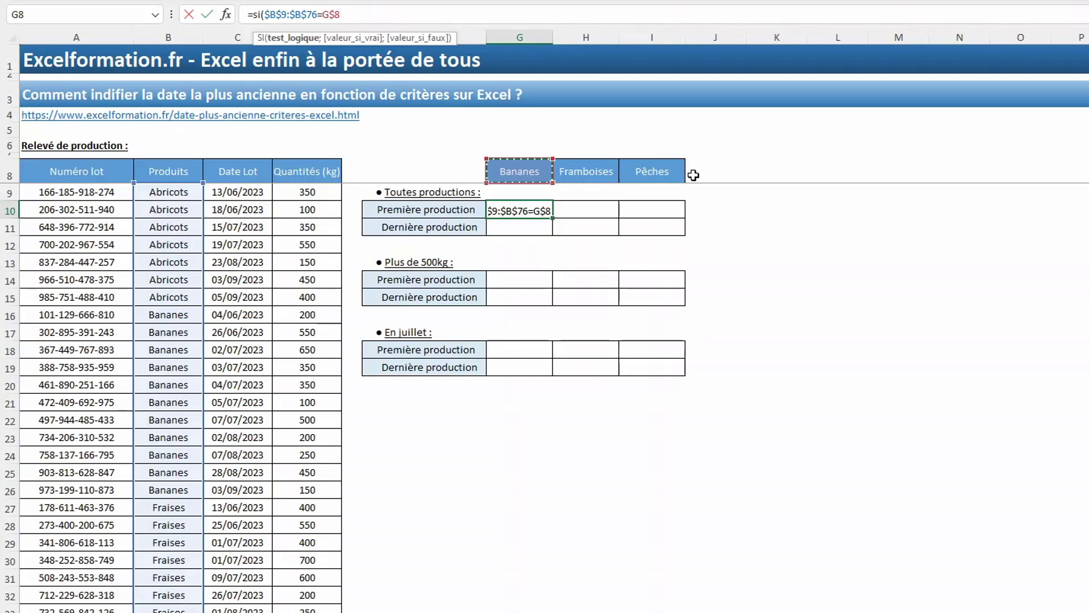
Return the absolute date range $C$9:$C$76 as the SI result and commit the formula.
type(";")
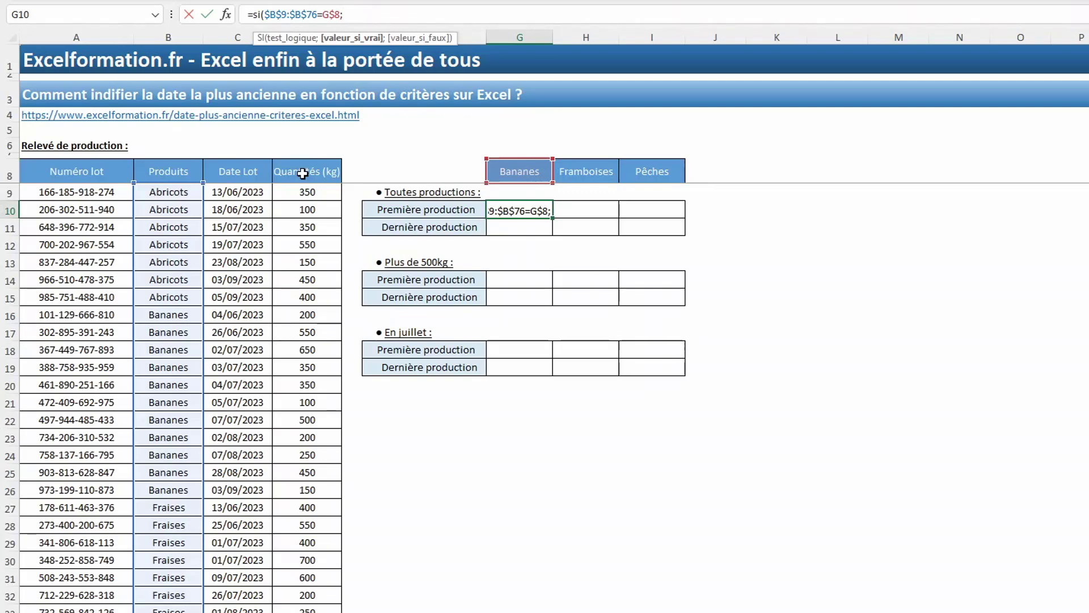
left_click(248, 191)
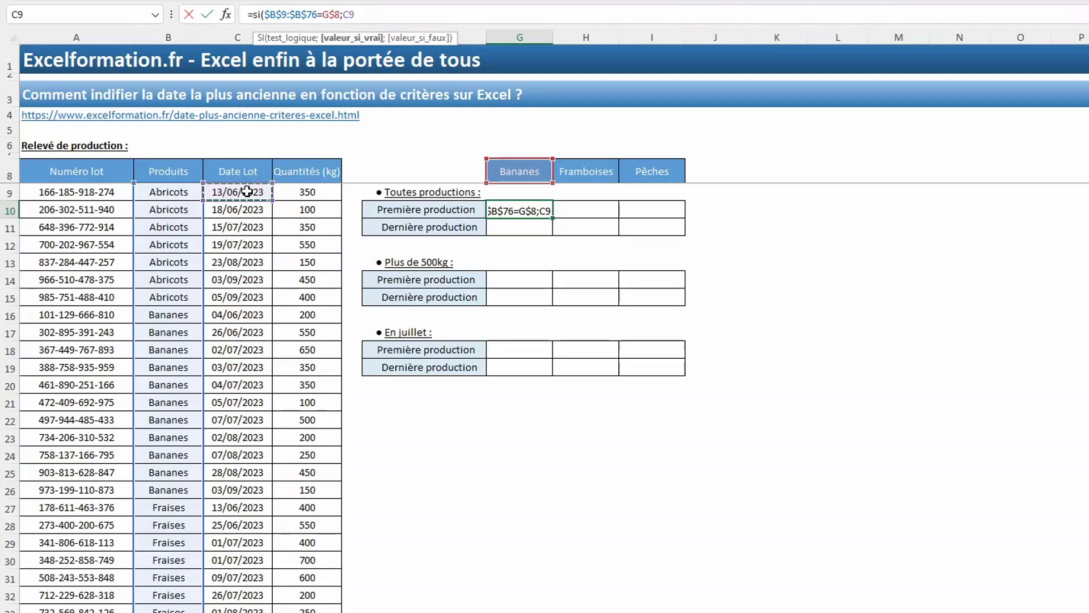
key("ctrl+shift+Down")
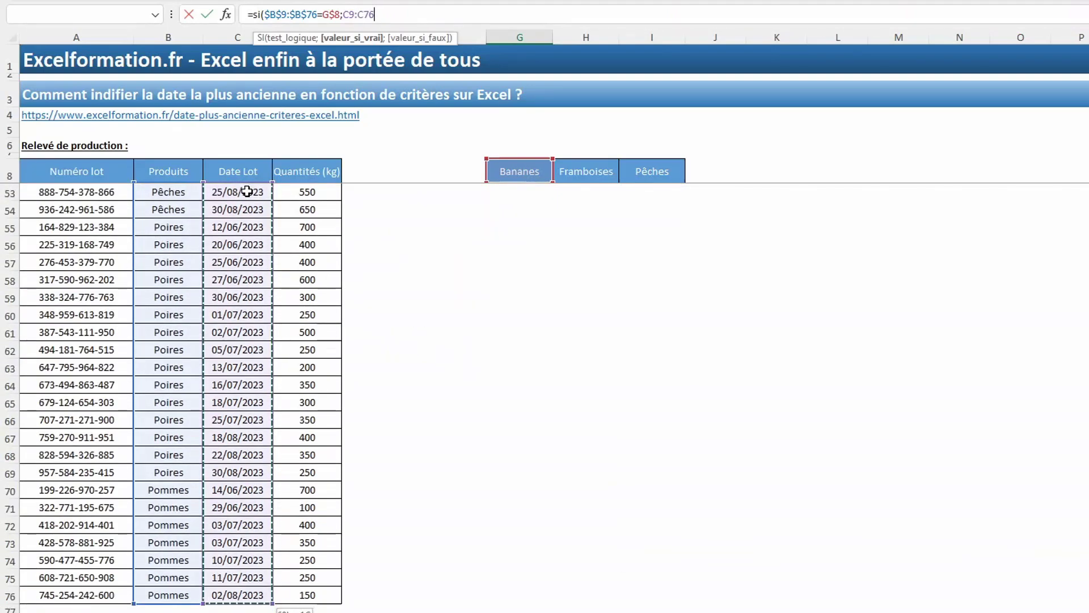
key("F4")
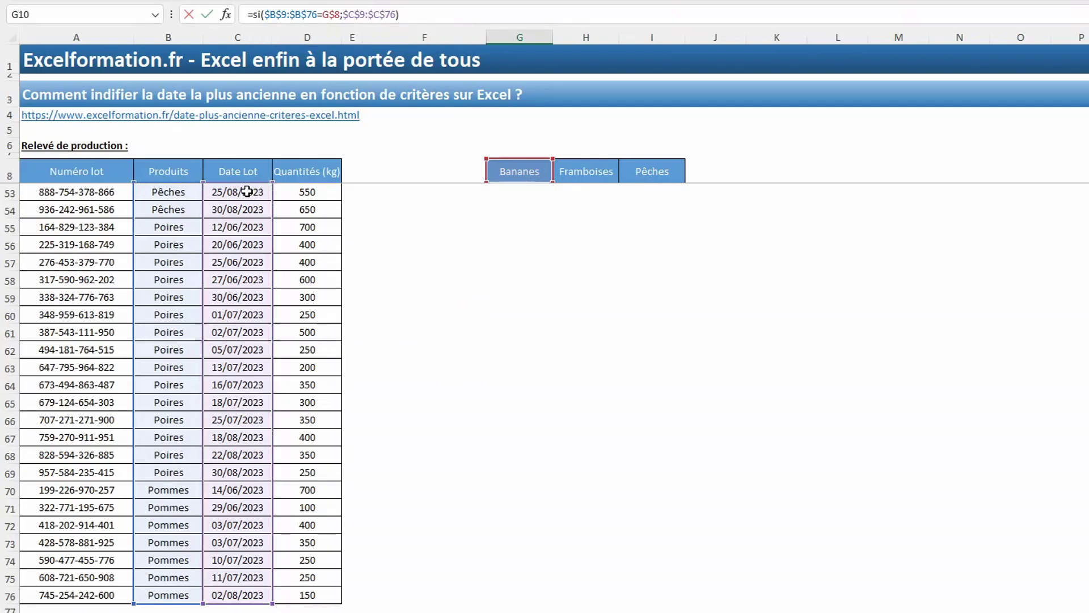
type(")")
key("Return")
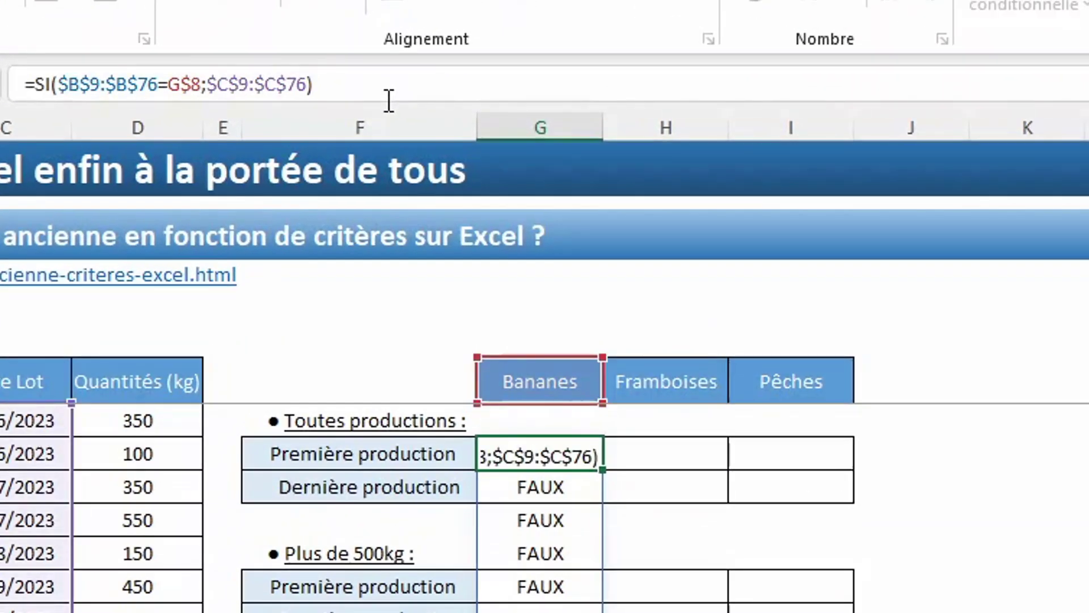
key("F9")
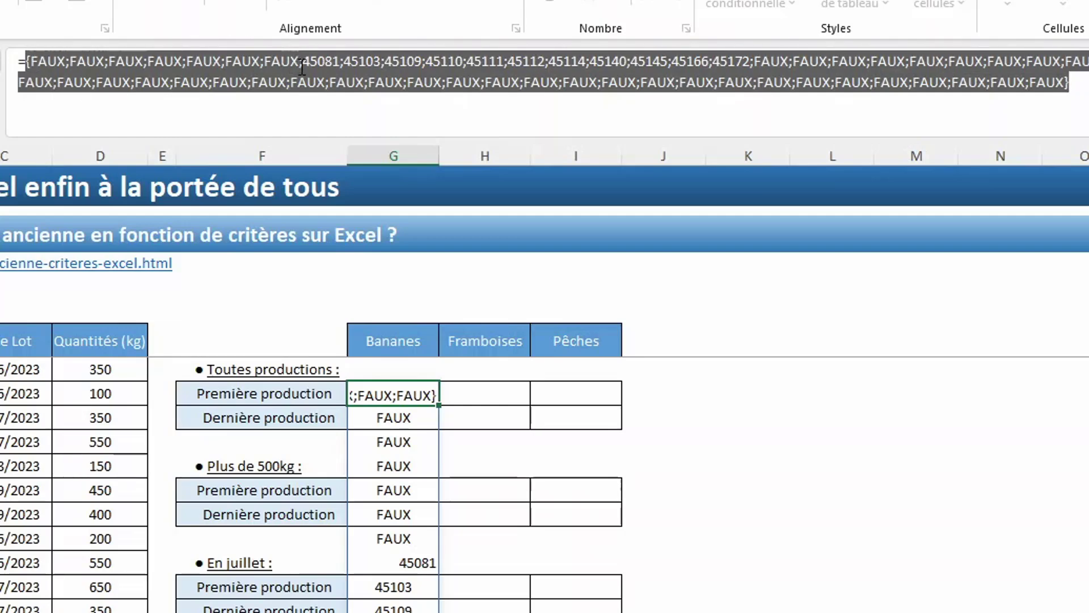
mouse_move(303, 67)
left_mouse_down()
mouse_move(795, 45)
mouse_move(753, 68)
left_mouse_up()
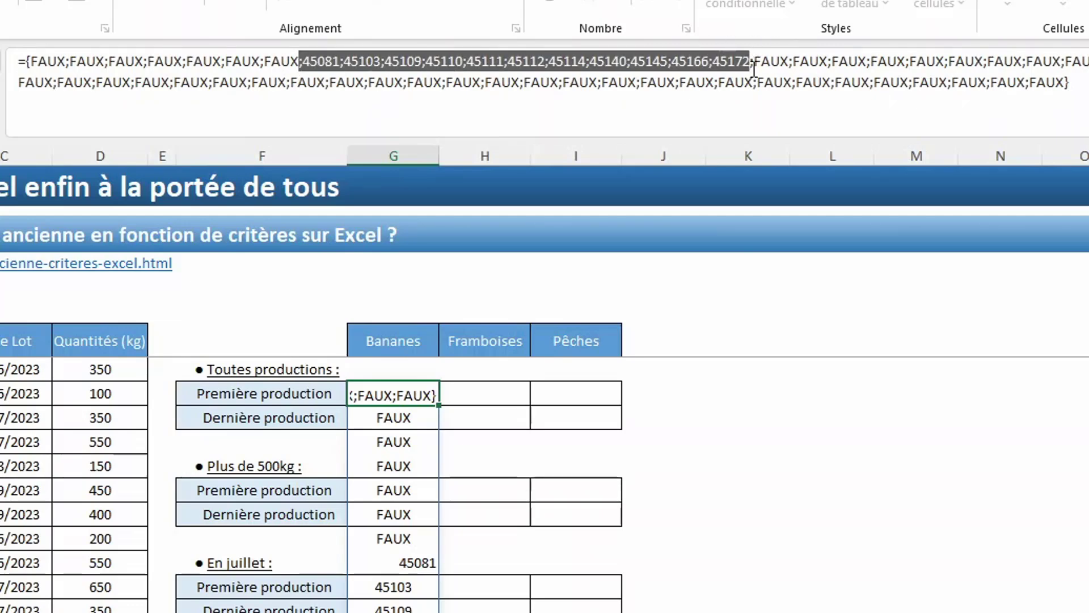
key("Escape")
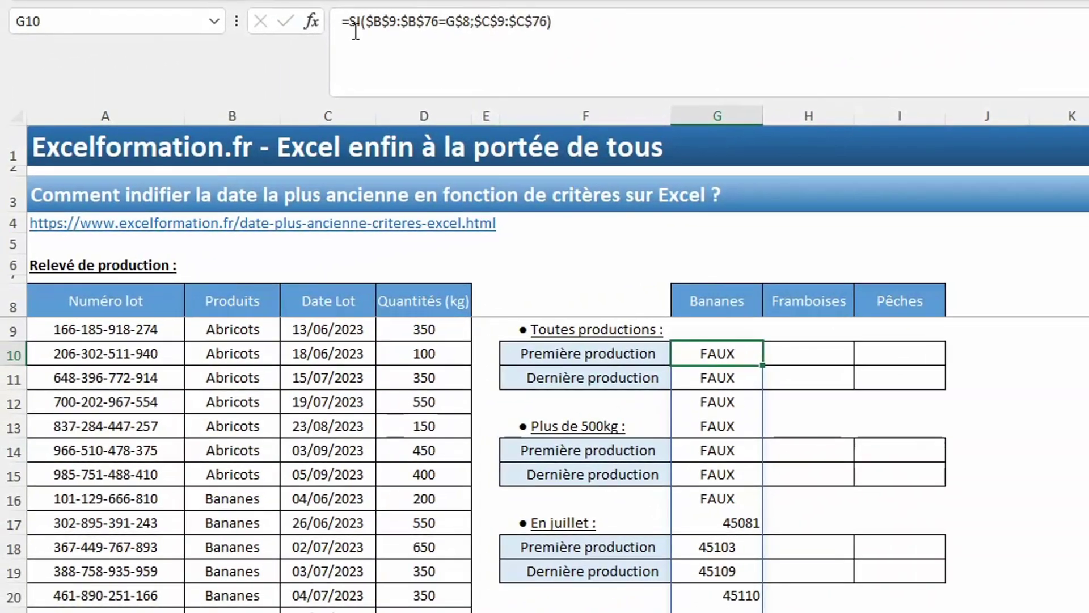
Change G10 to =MIN(SI($B$9:$B$76=G$8;$C$9:$C$76)), which returns 45081.
left_click(348, 22)
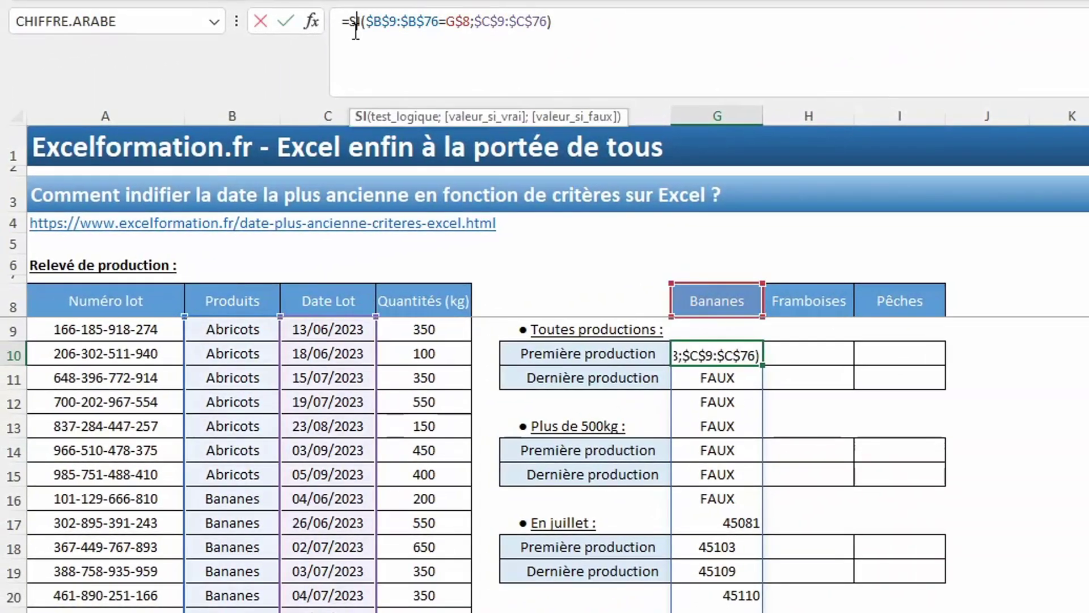
type("min(")
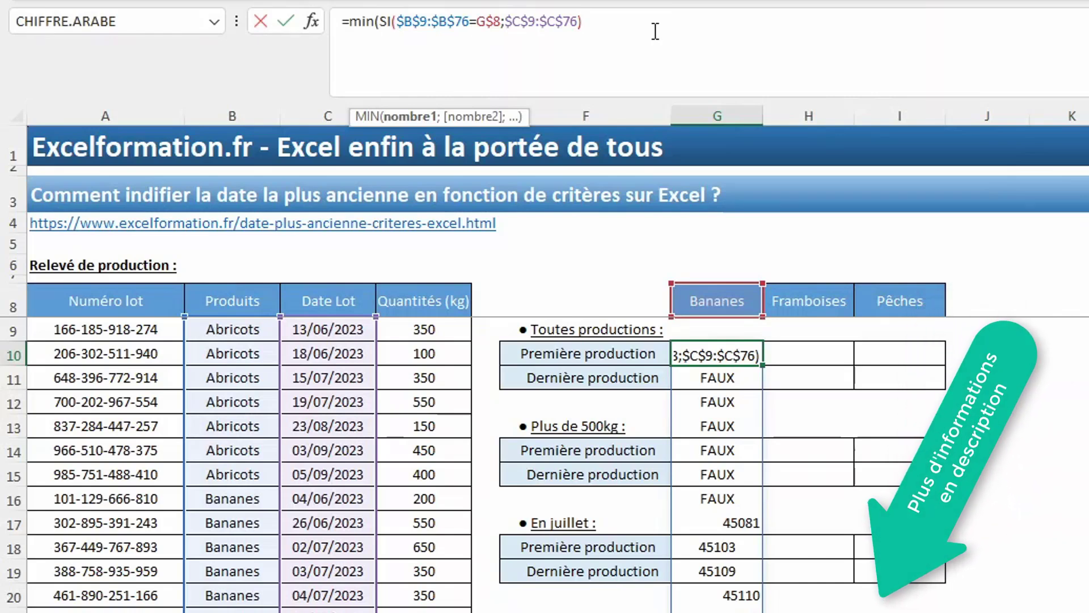
type(")")
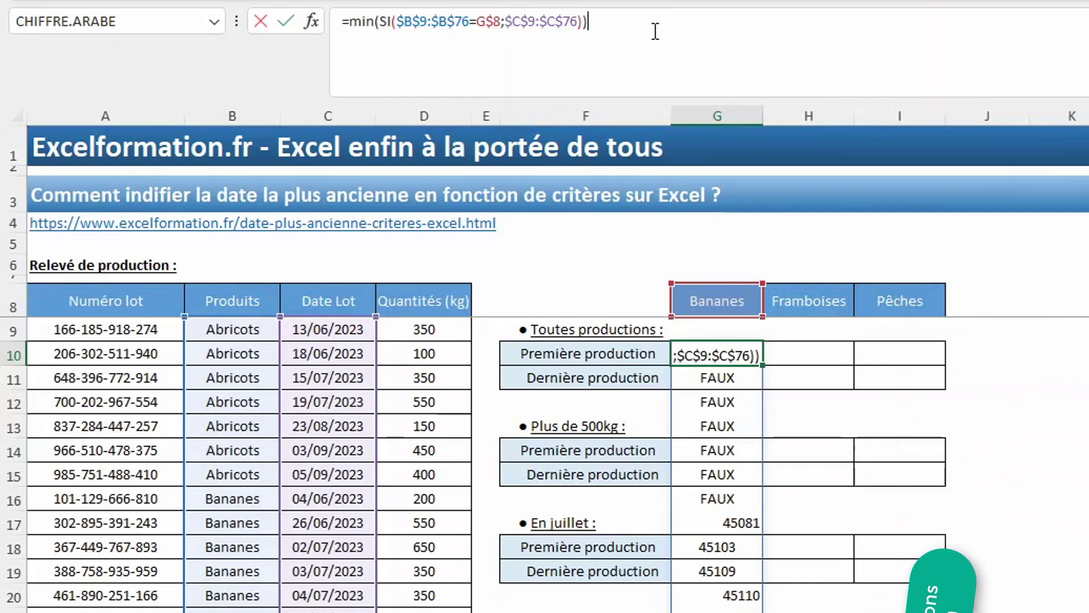
key("Return")
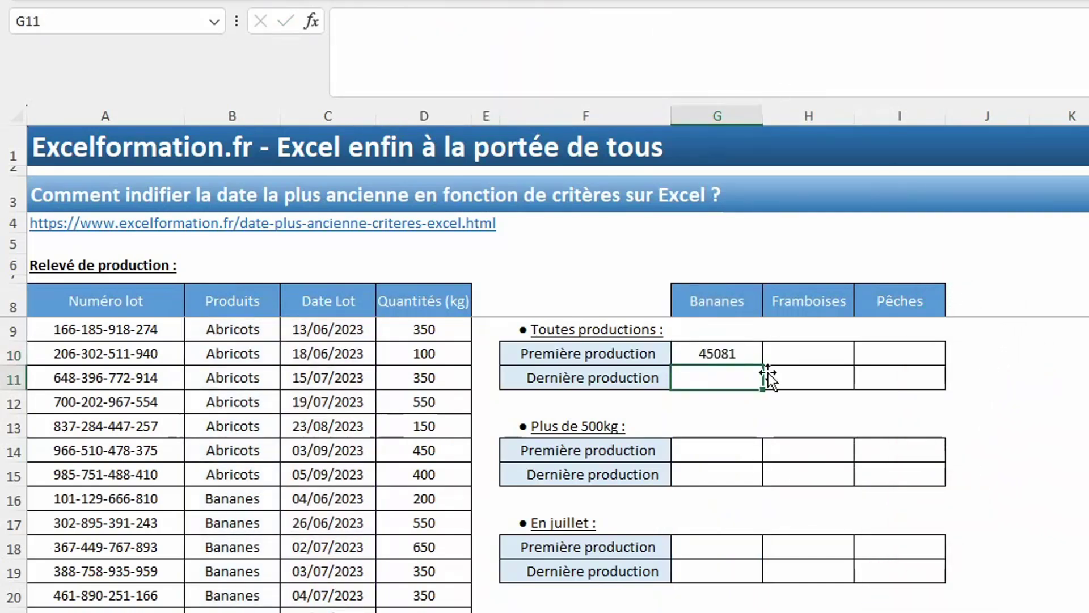
left_click(716, 357)
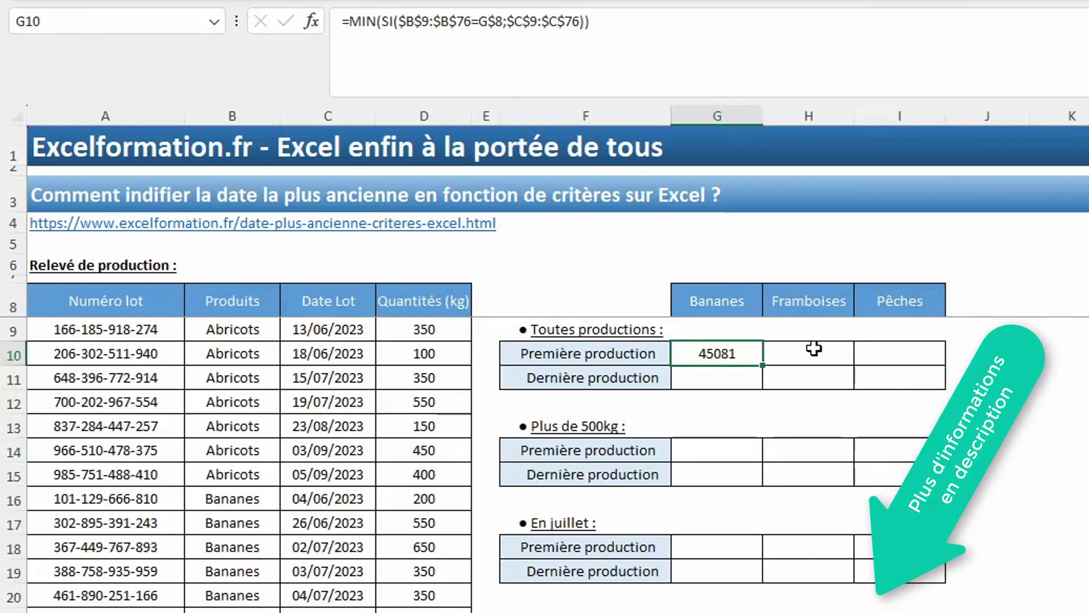
left_click(885, 378, "shift")
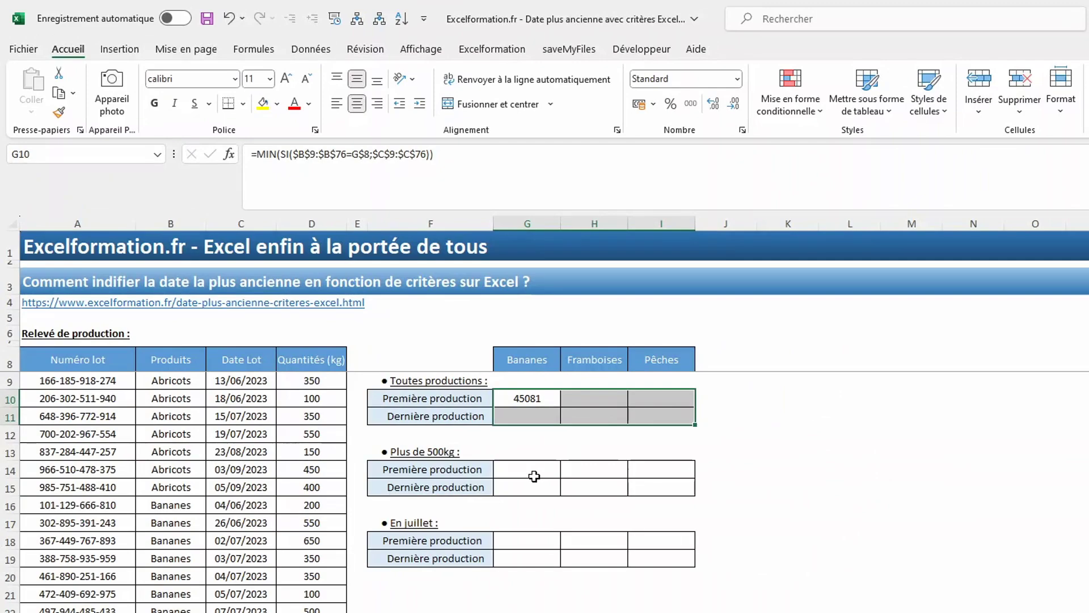
left_click_drag(542, 474, 656, 487)
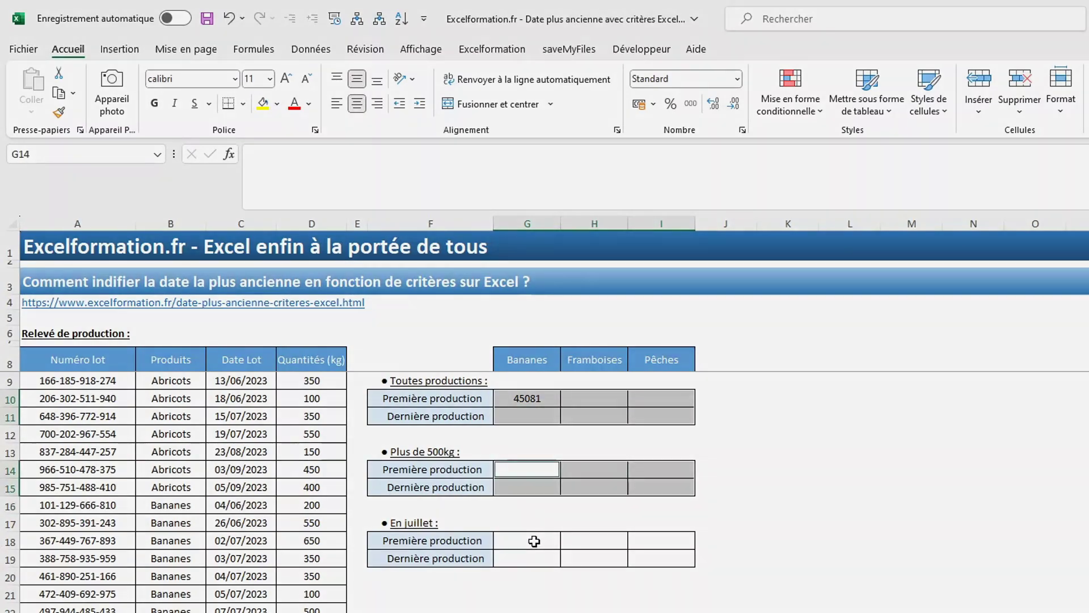
left_click_drag(533, 540, 656, 555, "ctrl")
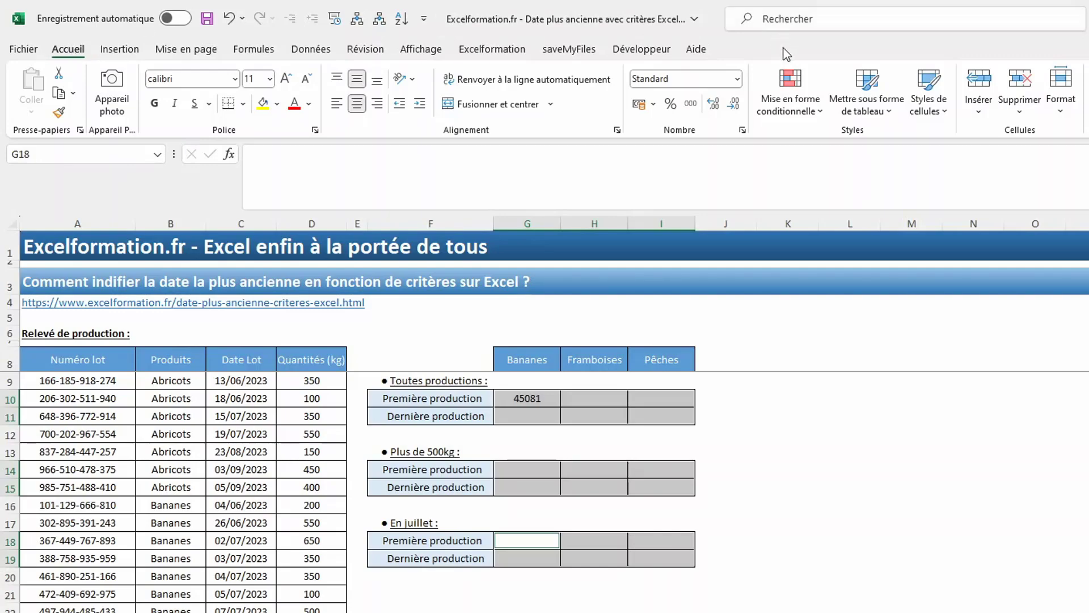
left_click(737, 79)
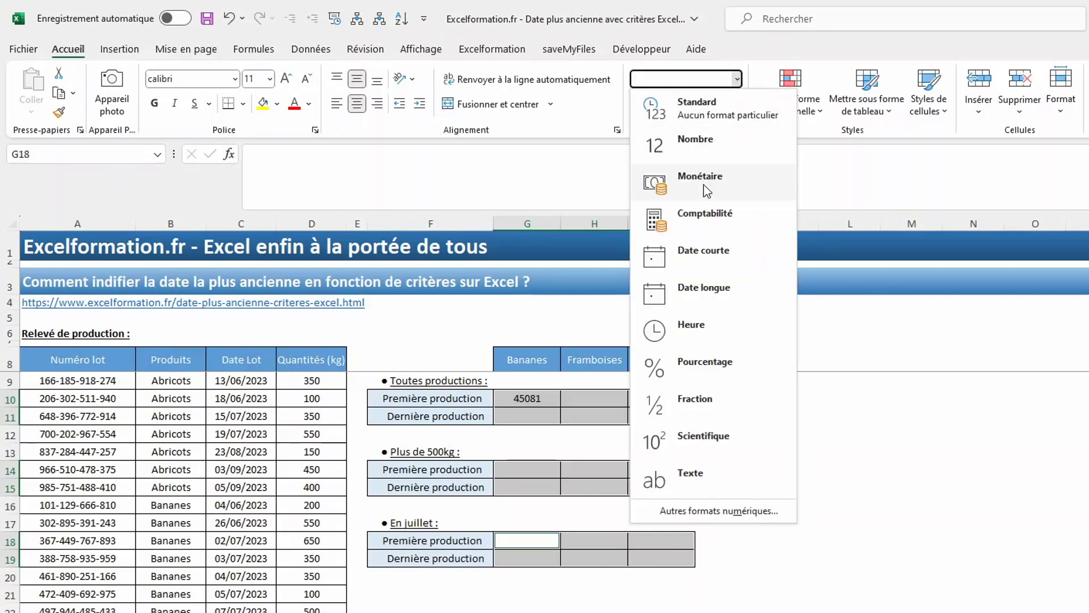
left_click(702, 253)
left_click(520, 397)
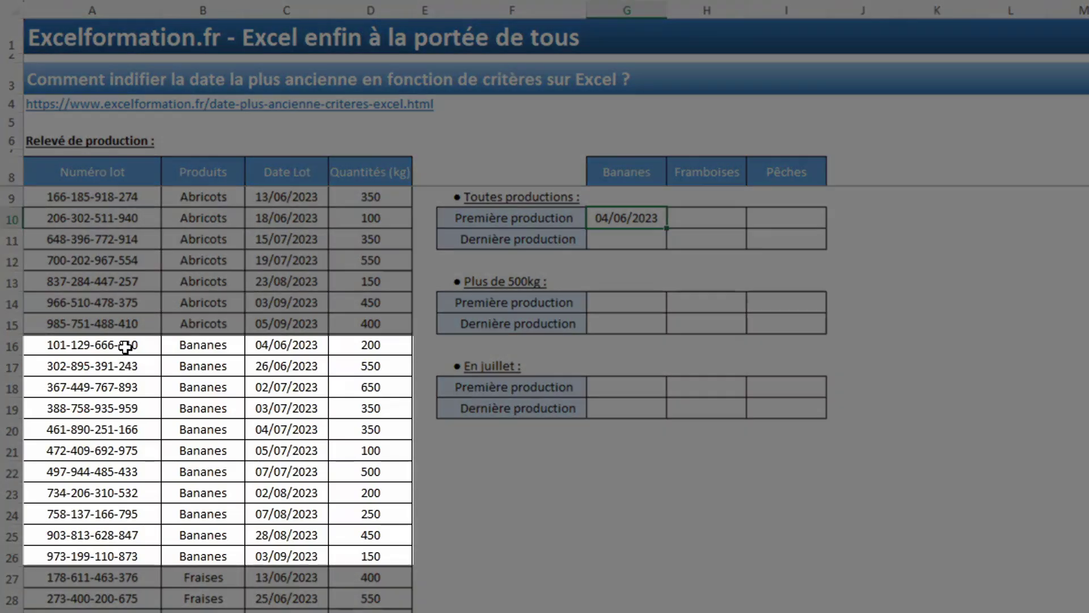
left_click_drag(125, 347, 378, 550)
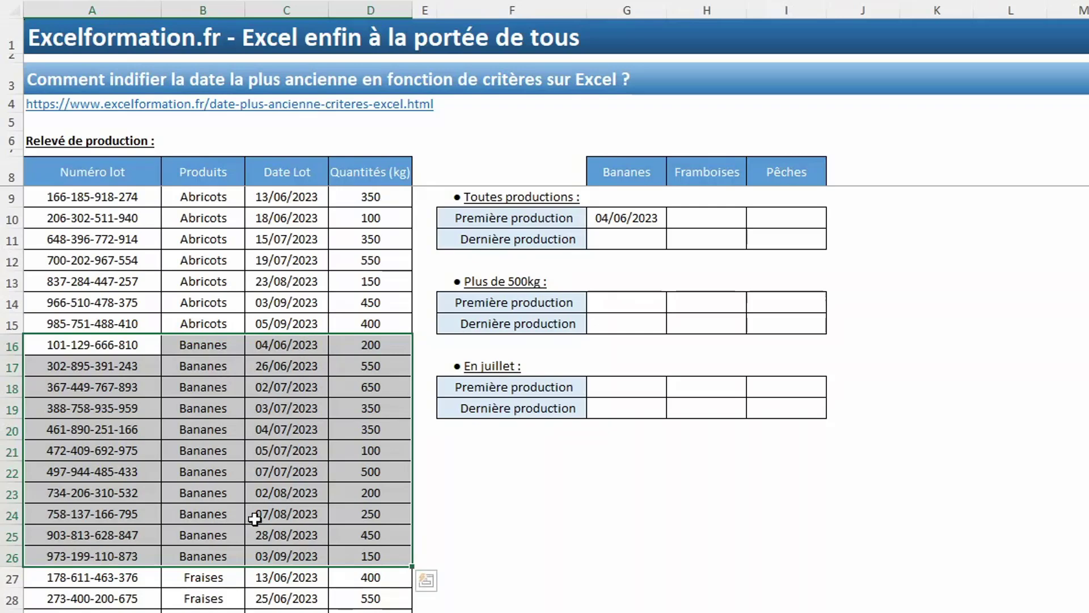
left_click(626, 237)
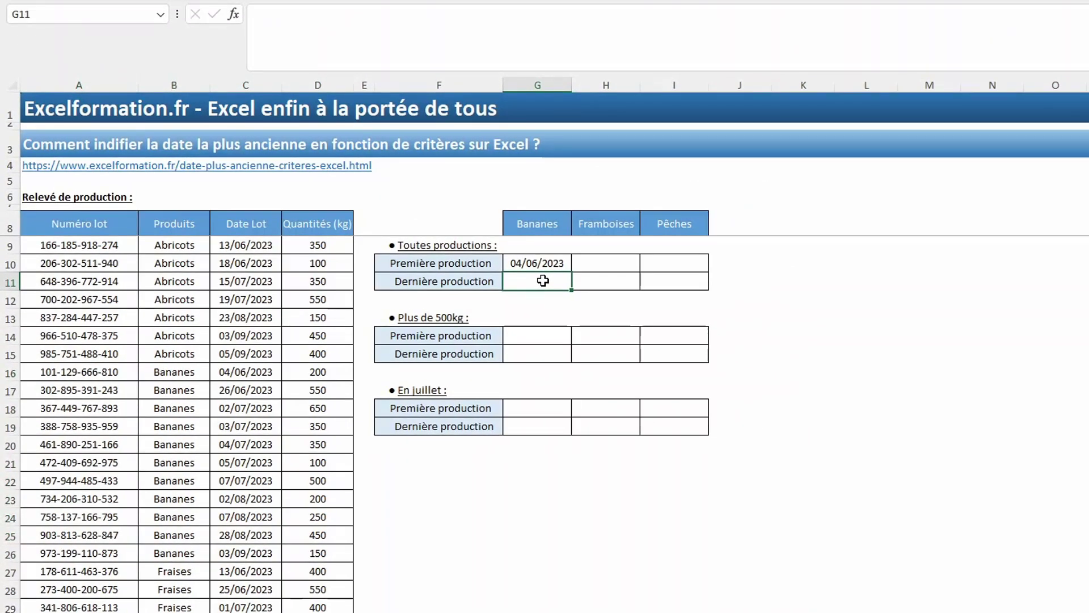
Copy the formula to G11 as MAX for the latest Bananes date, then fill G10:G11 across to Pêches.
key("ctrl+b")
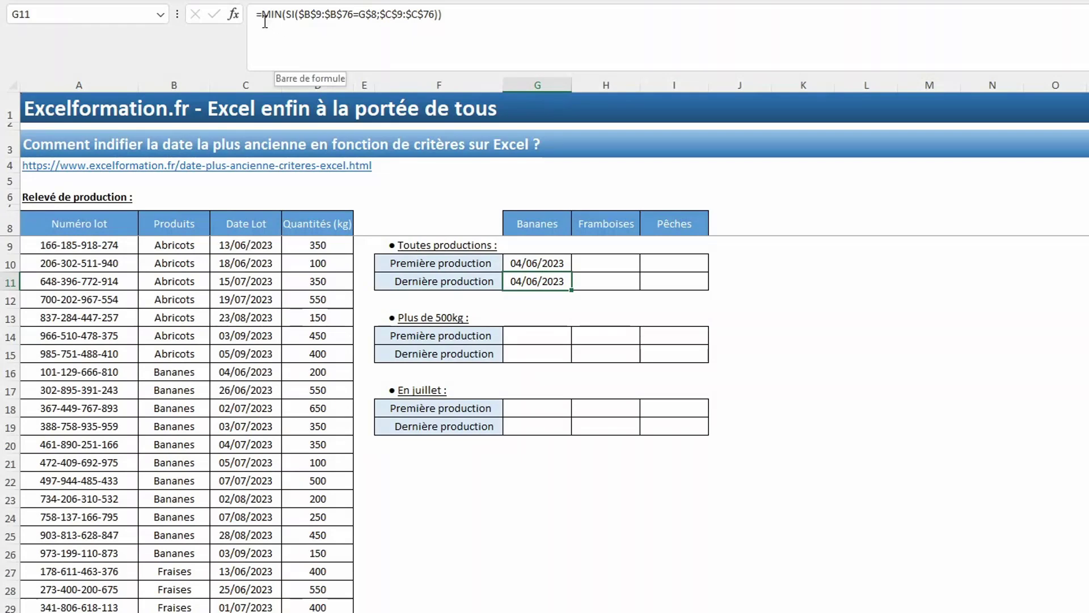
left_click(280, 21)
key("BackSpace")
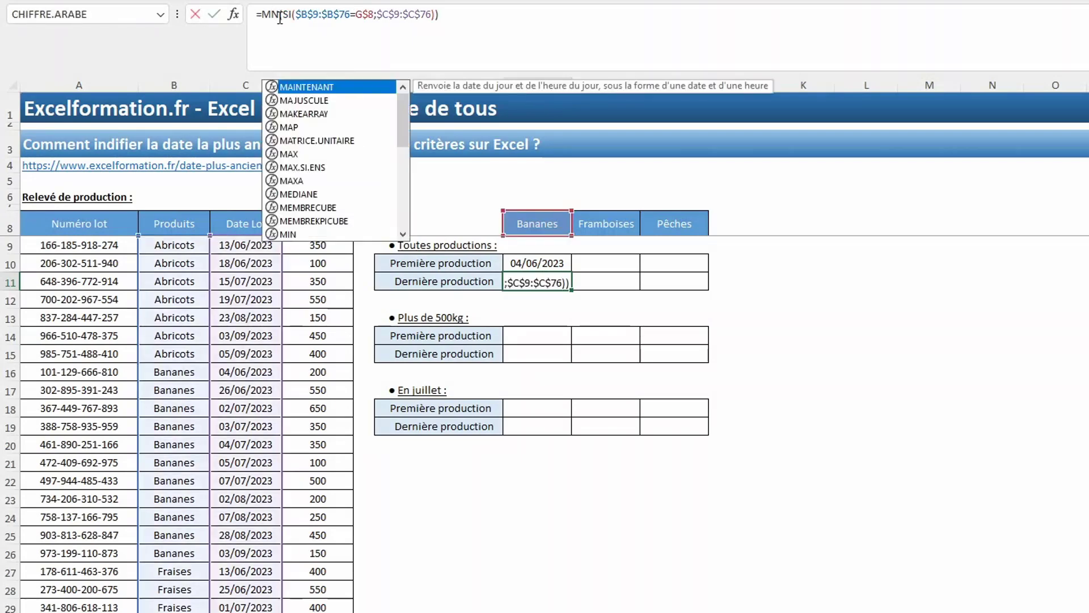
key("BackSpace")
type("ax")
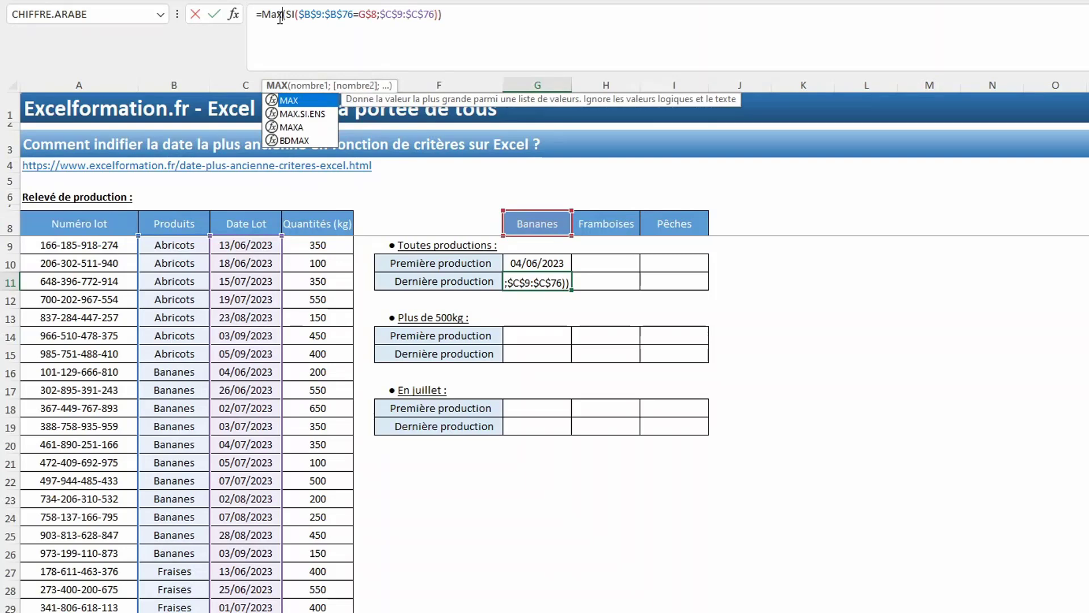
key("Return")
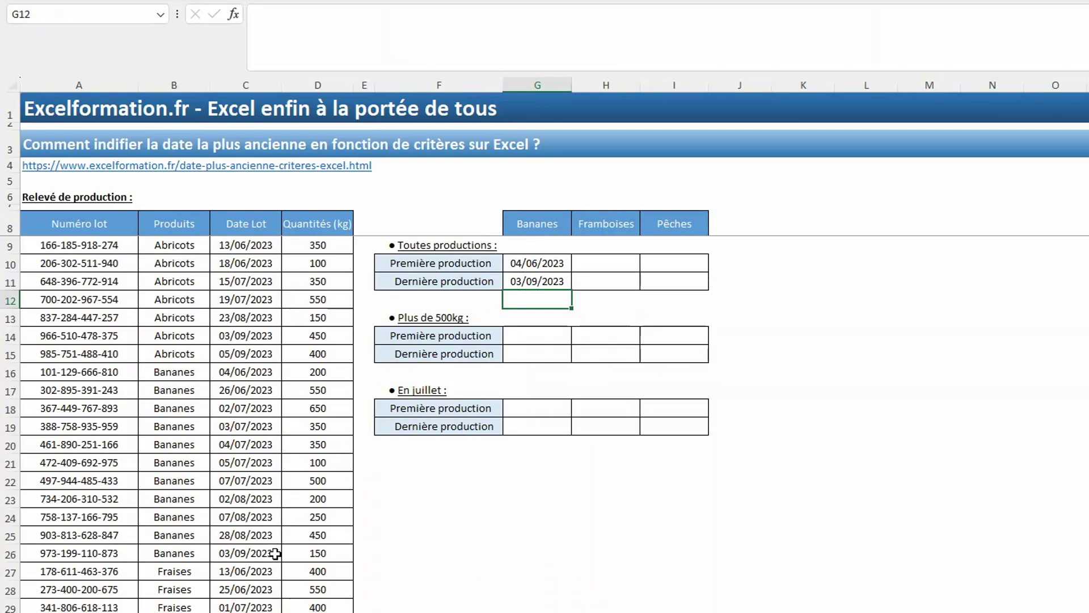
left_click_drag(554, 262, 553, 279)
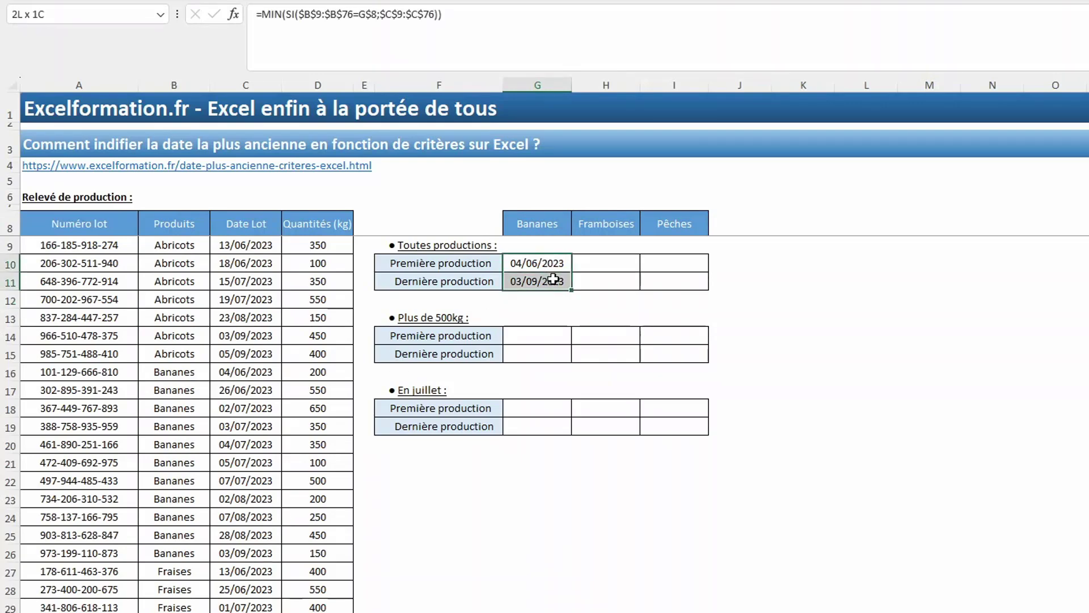
left_click_drag(571, 292, 681, 291)
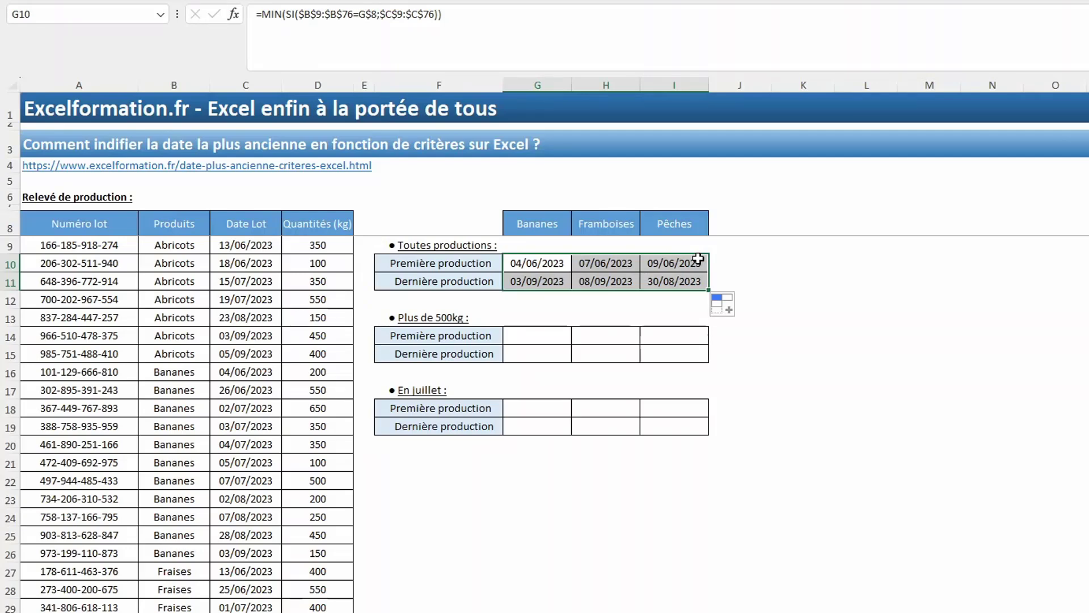
Paste the G10:I11 date formulas into G14 to seed the Plus de 500kg table.
key("ctrl+c")
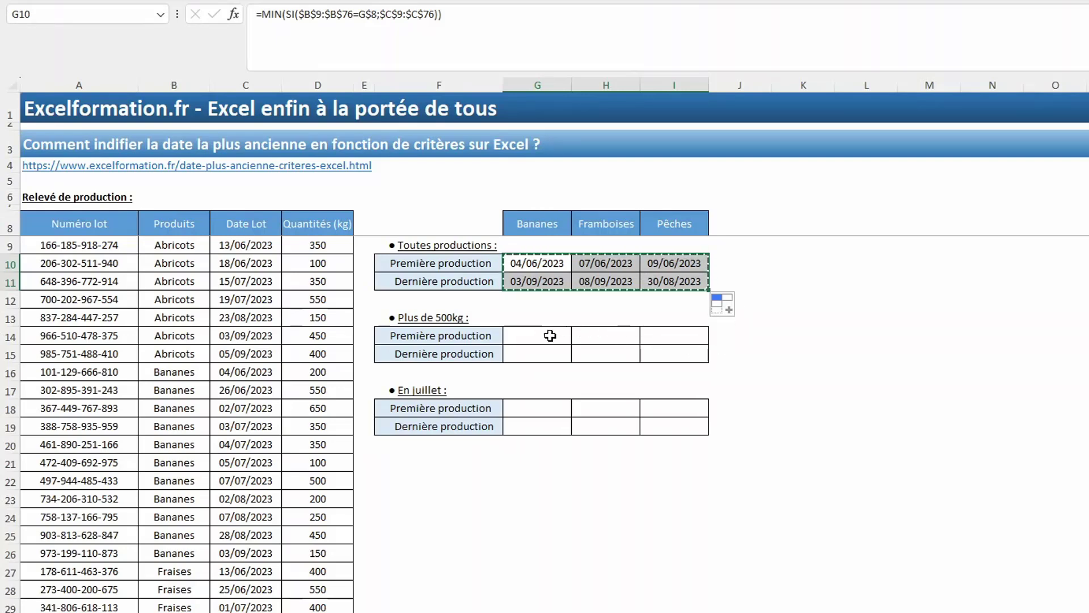
left_click(550, 335)
key("ctrl+v")
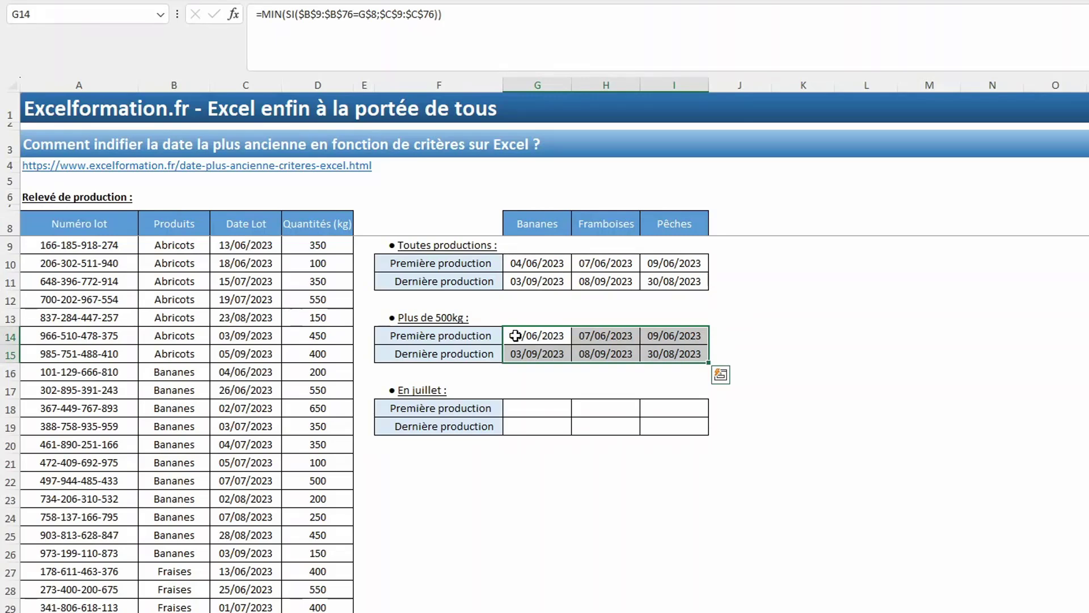
key("Escape")
left_click(519, 337)
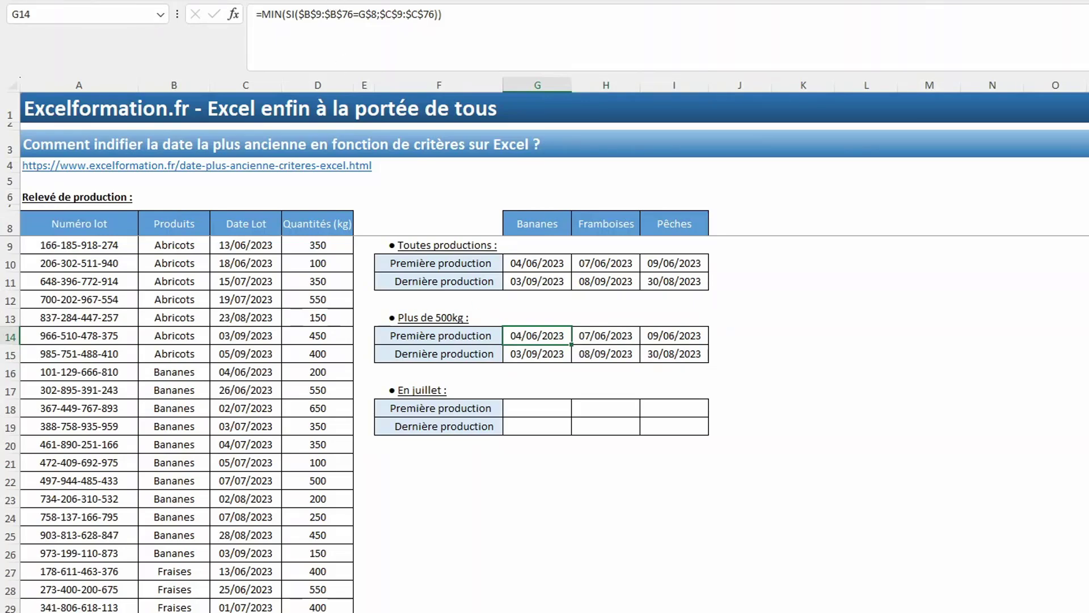
Nest an SI($D$9:$D$76>500;...) test inside G14's MIN formula, giving 26/06/2023.
left_click(289, 17)
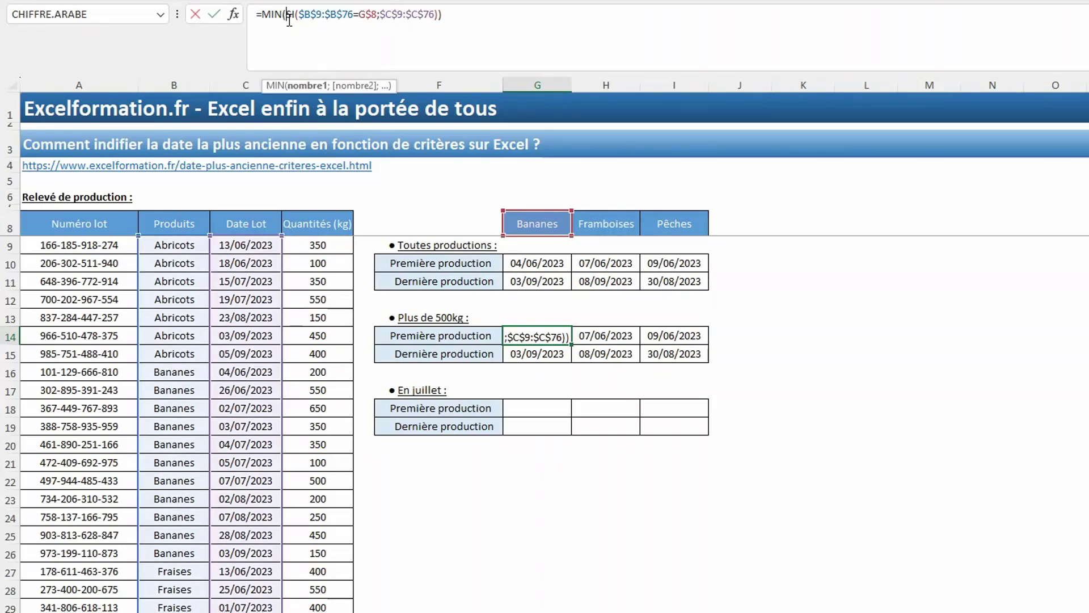
type("si(")
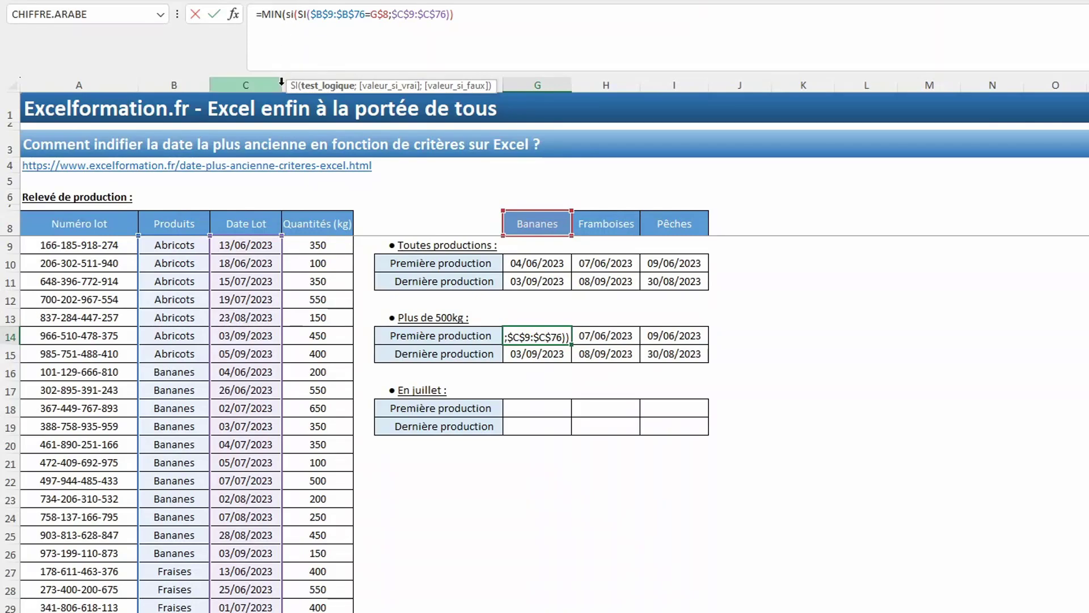
left_click(315, 246)
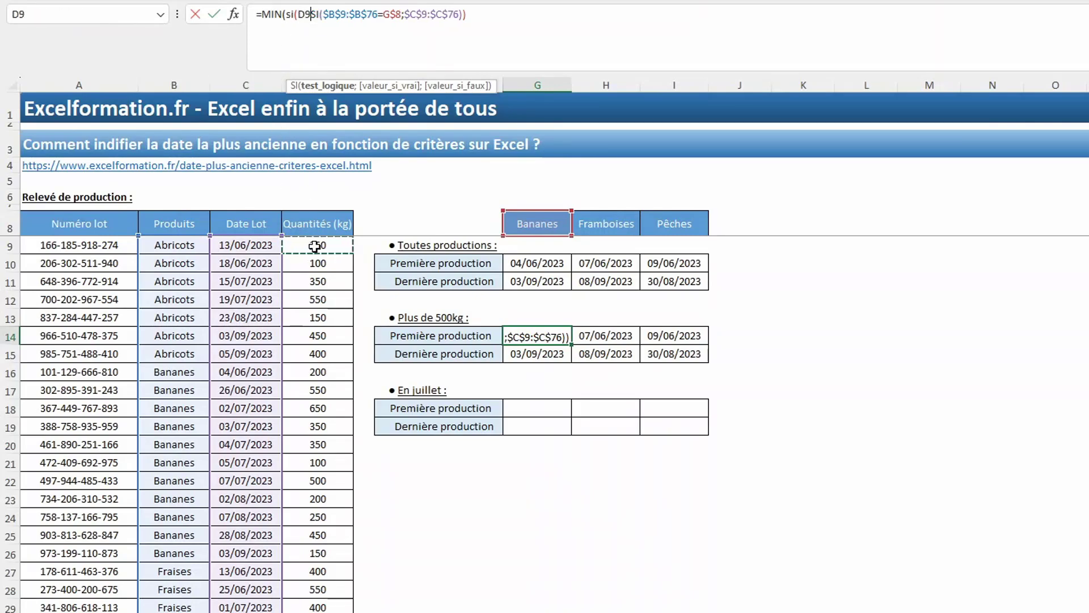
key("ctrl+shift+Down")
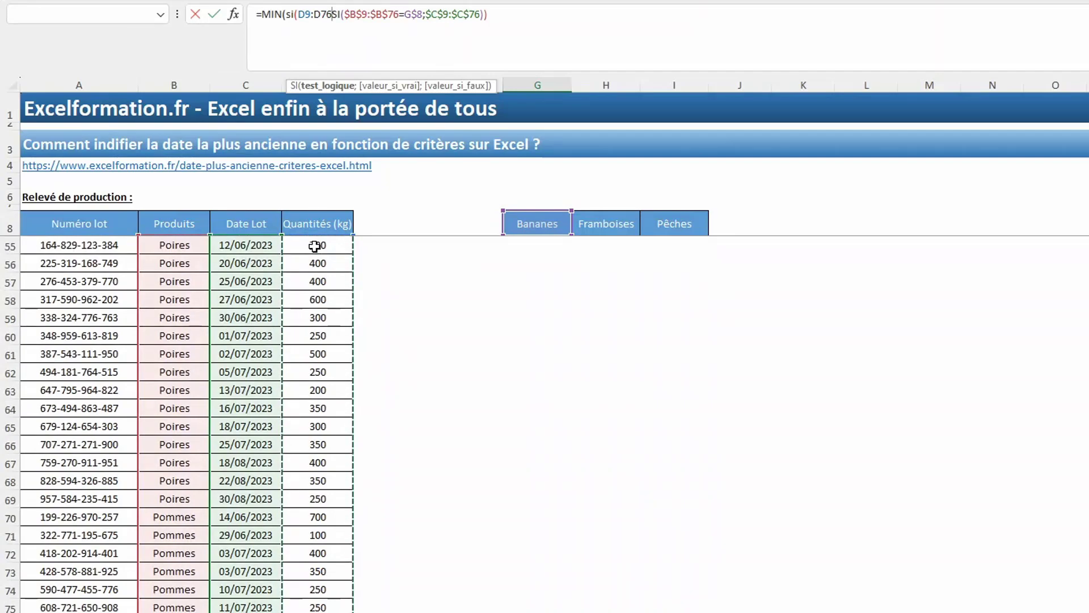
key("F4")
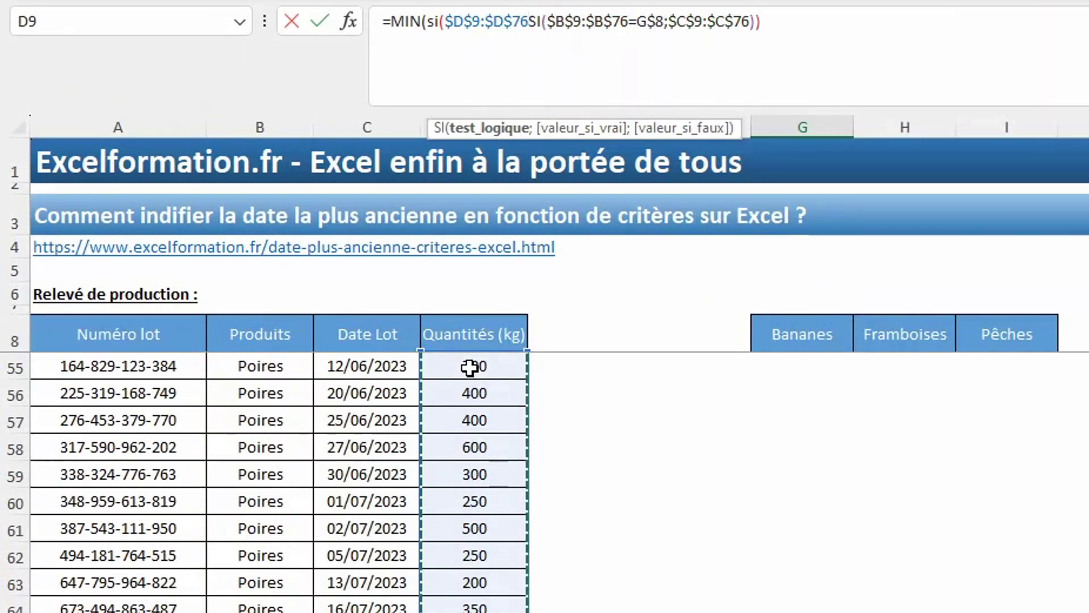
type(">")
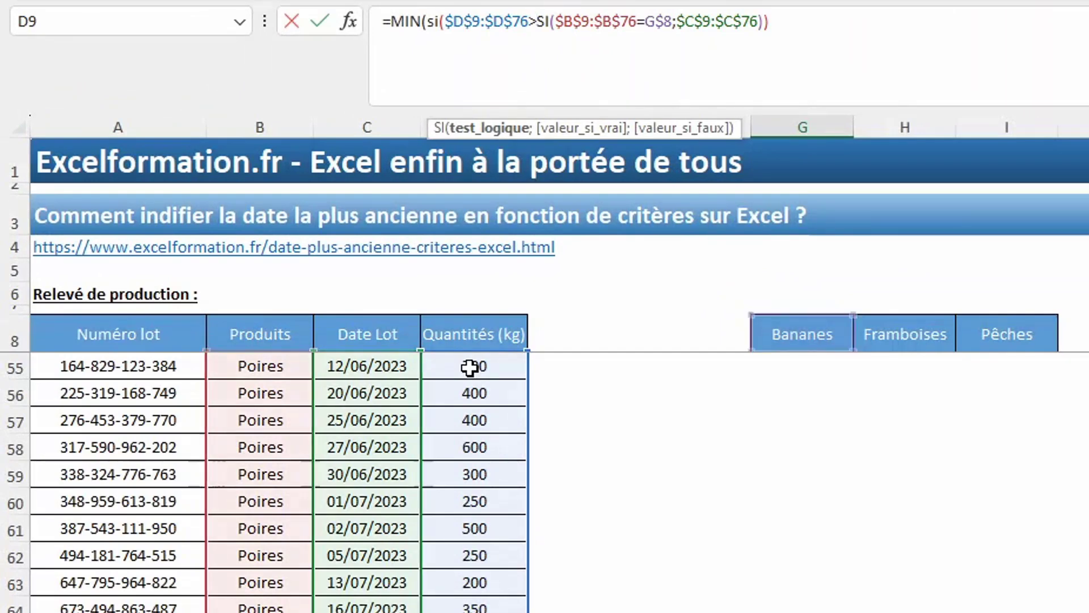
type("500")
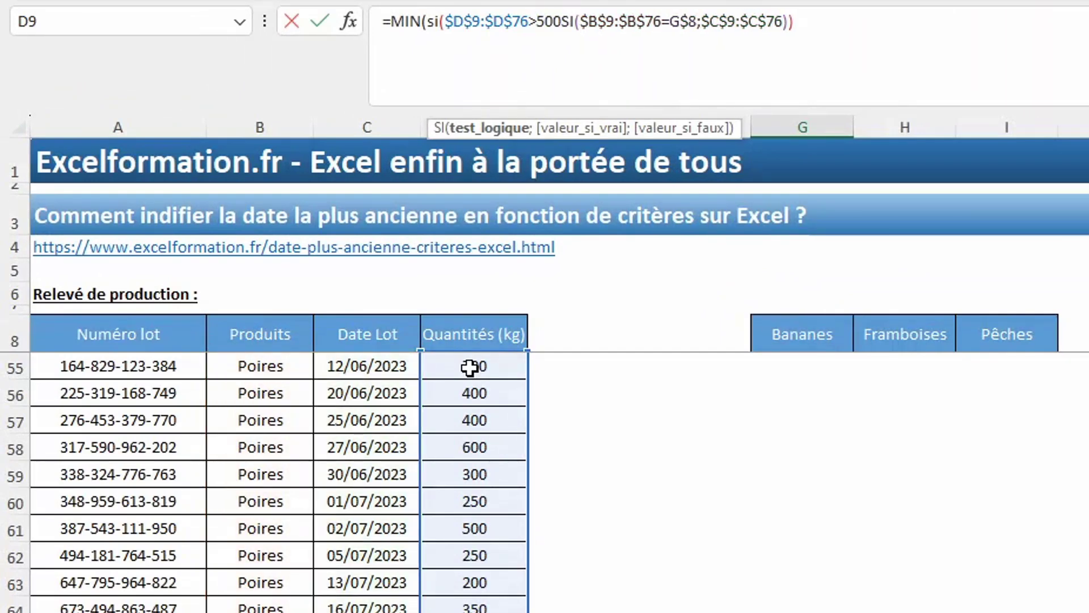
type(";")
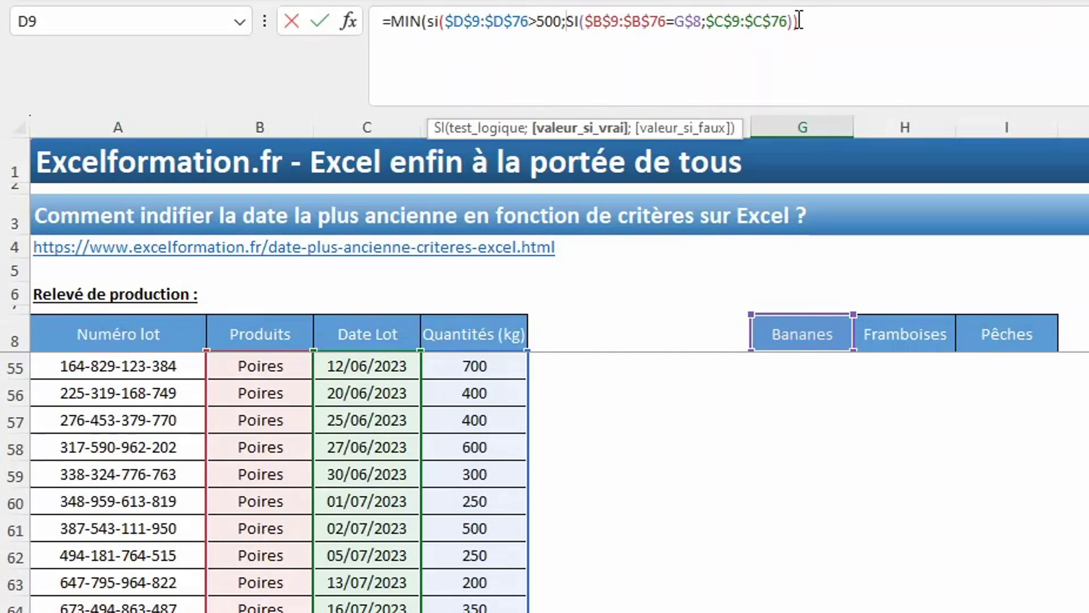
left_click(791, 23)
type(")")
key("Return")
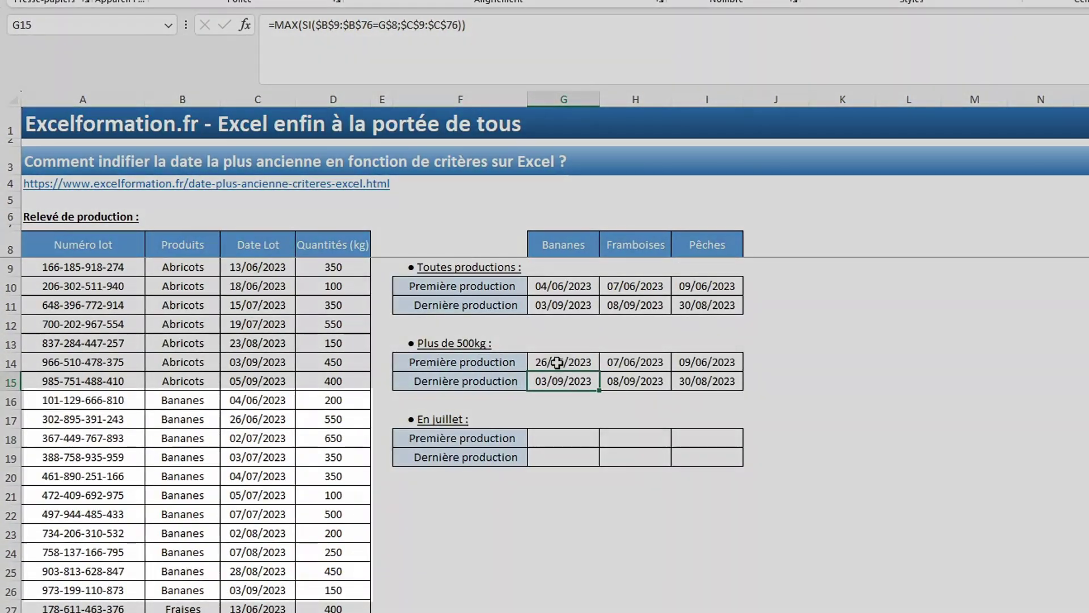
Check the Bananes lot quantities of 200 and 550 kg, then select G15.
left_click(557, 361)
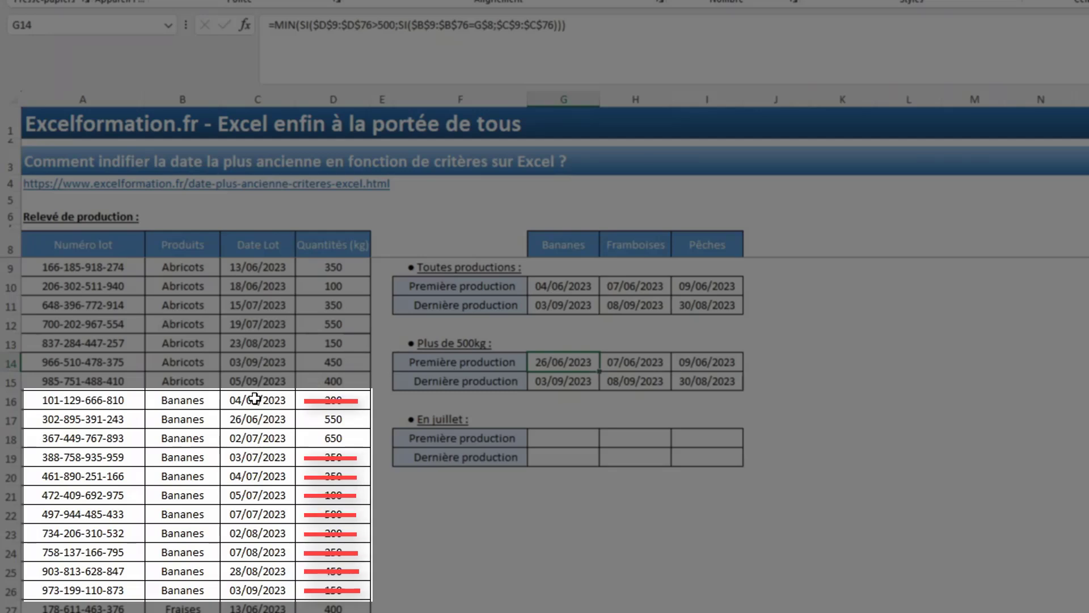
left_click(330, 404)
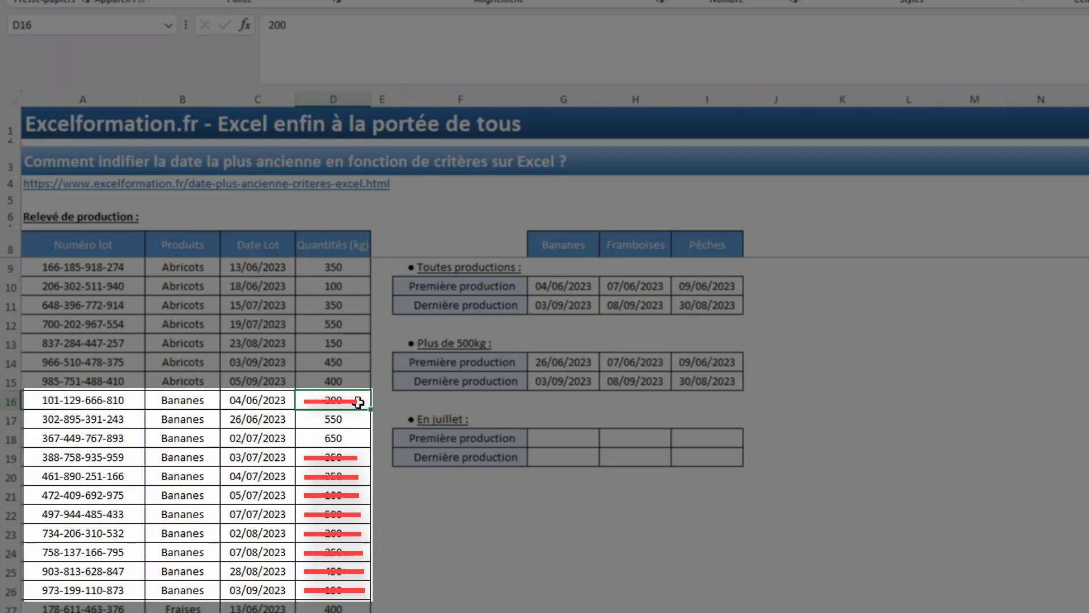
left_click(349, 422)
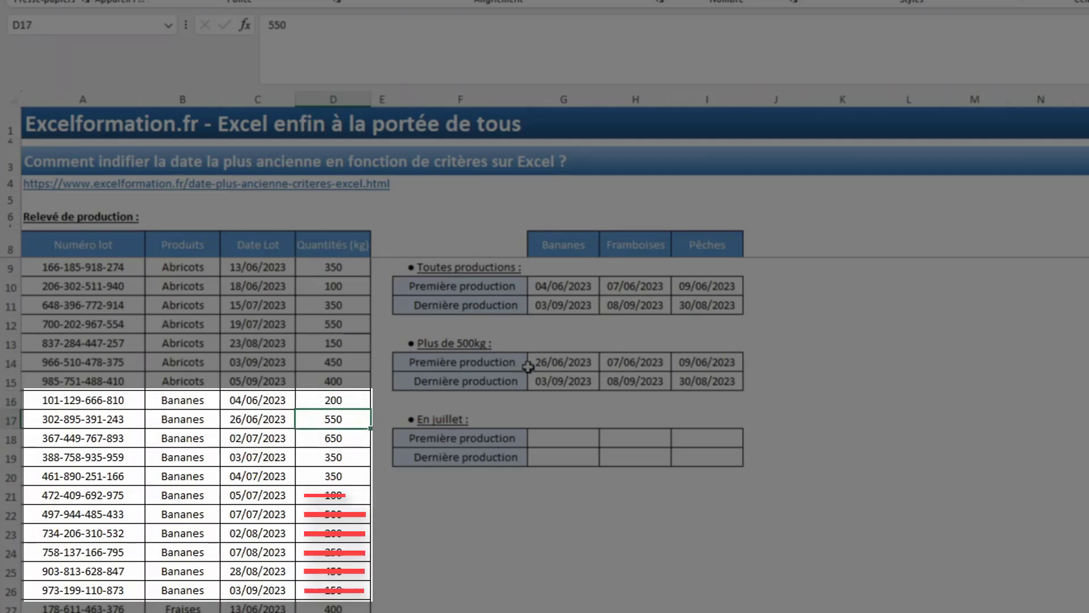
left_click(563, 381)
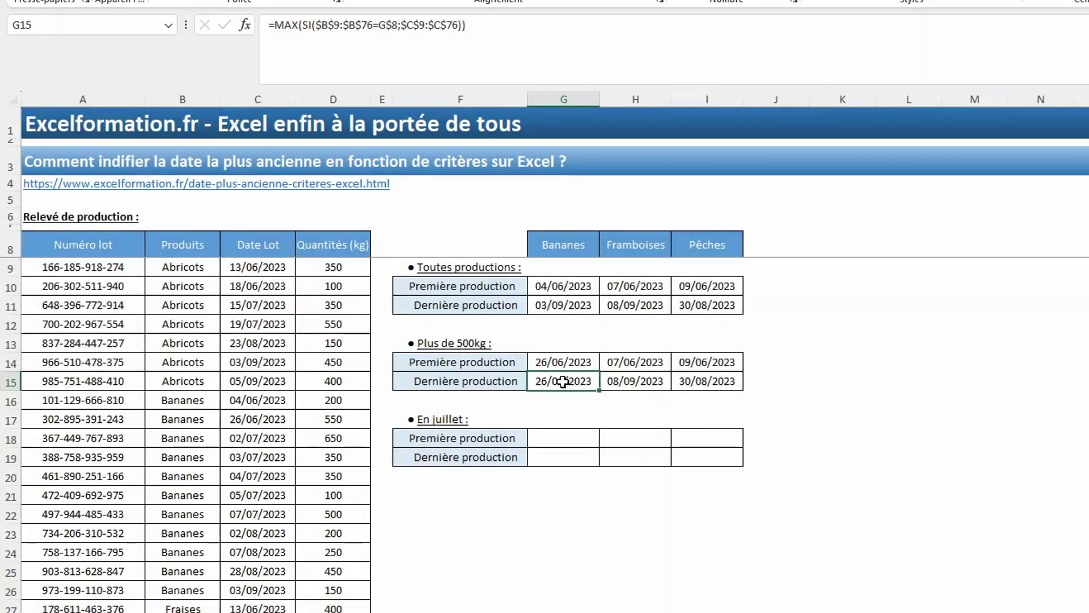
Switch G15's over-500 kg formula from MIN to MAX for the latest Bananes date.
left_click(297, 24)
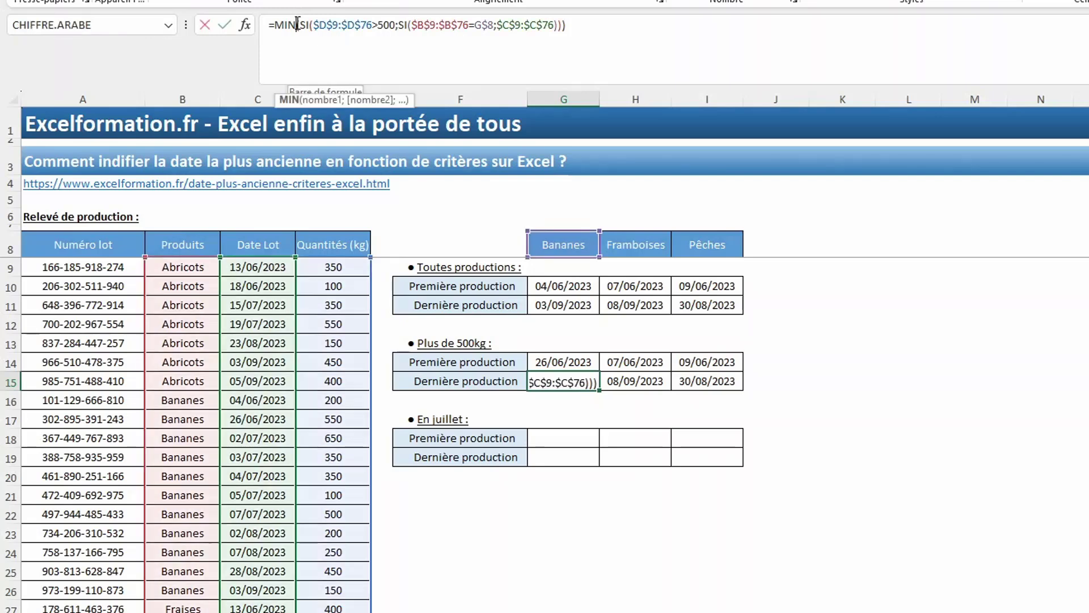
key("BackSpace")
key("BackSpace")
type("ax")
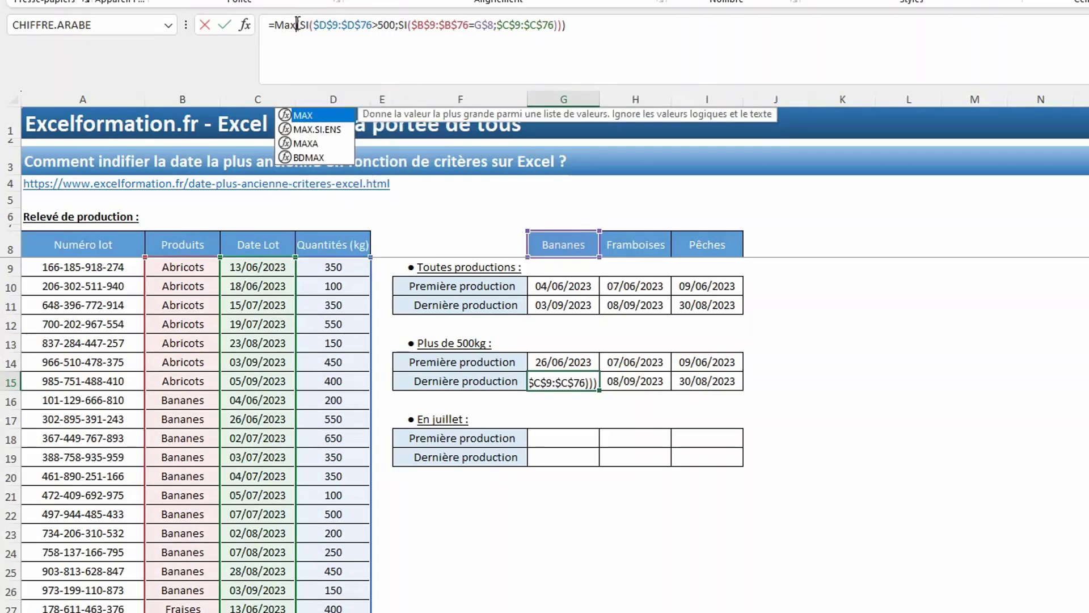
key("Return")
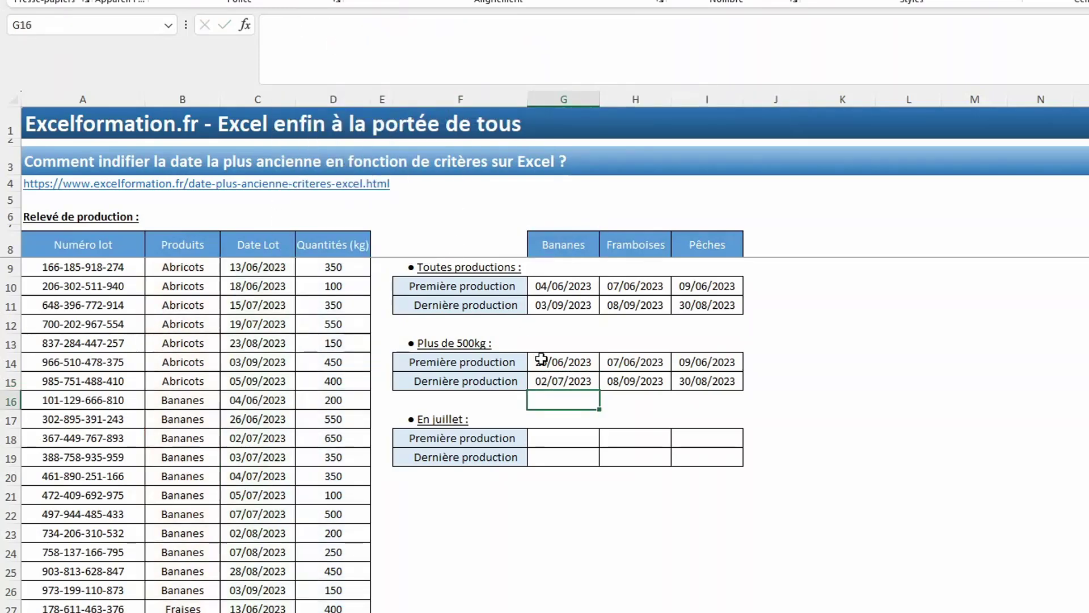
Check the Bananes quantities, including the 650 kg lot, and select the G14:G15 over-500 kg dates.
left_click(553, 377)
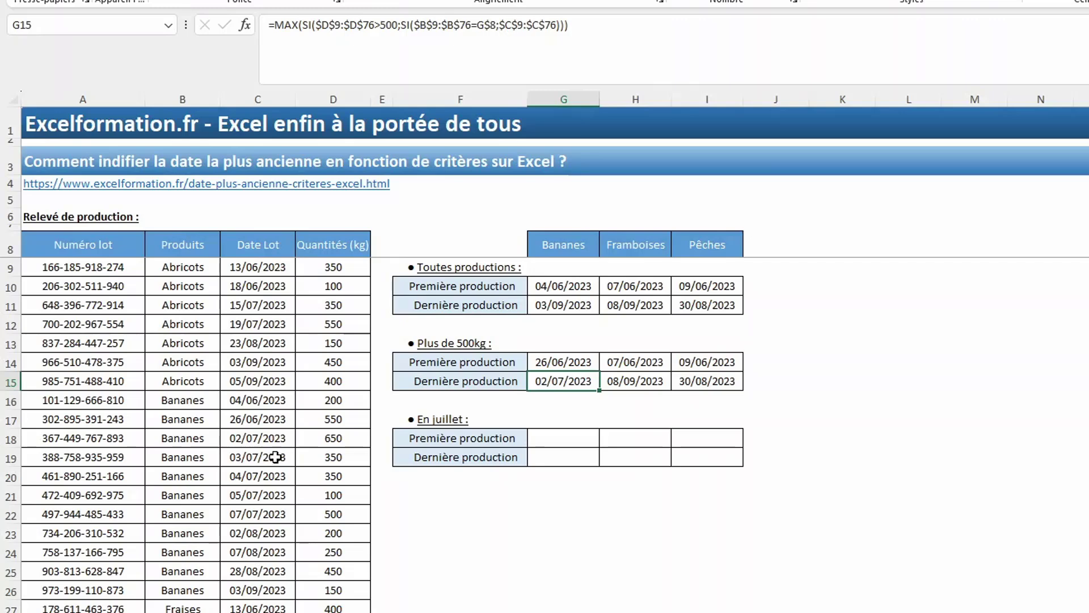
left_click(329, 436)
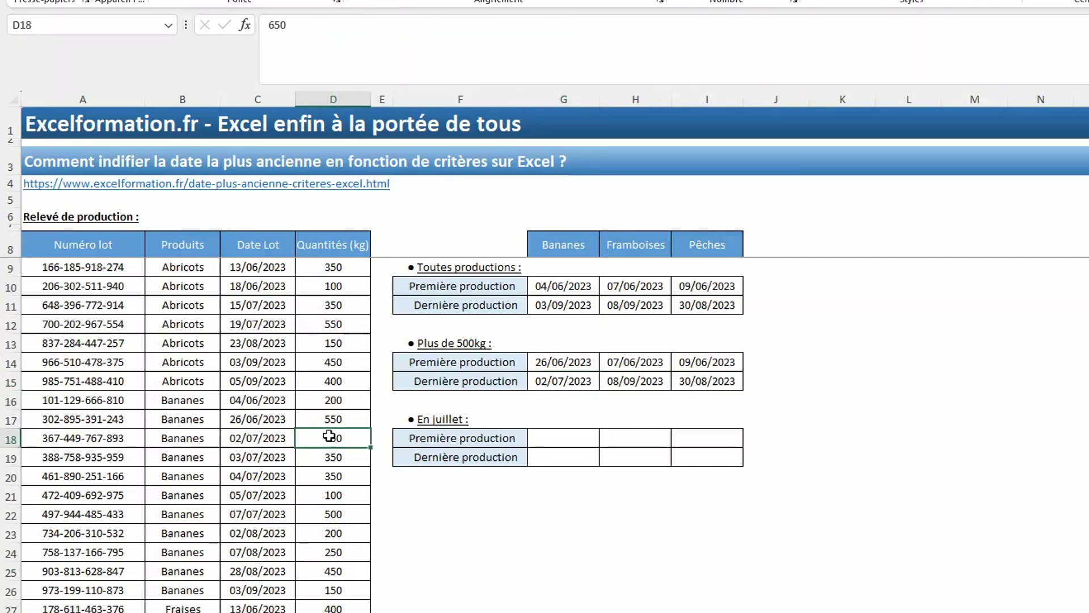
key("Down")
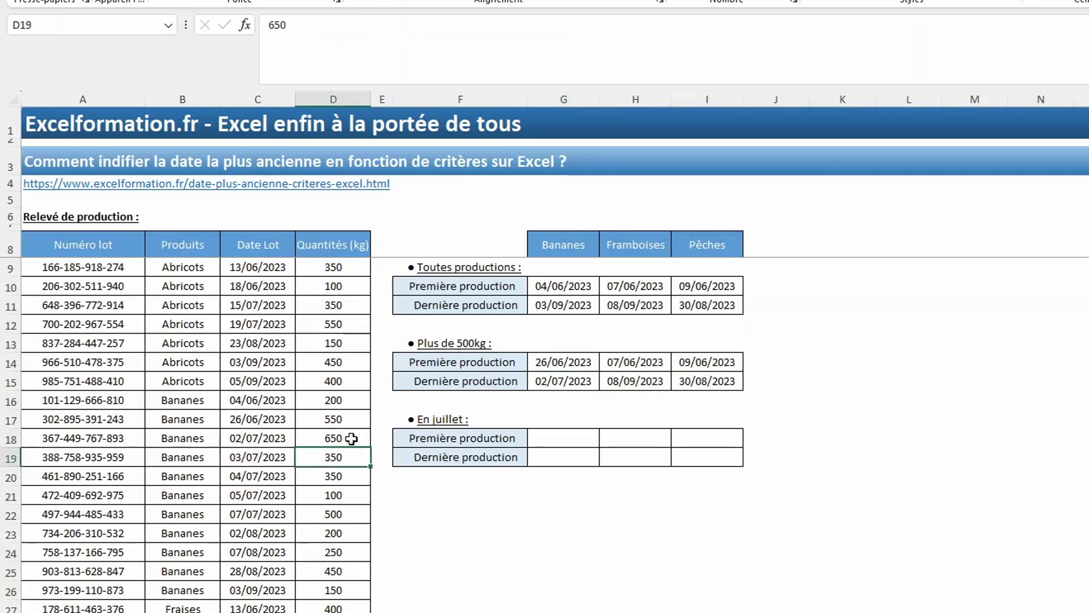
key("shift+Down")
key("shift+Down")
key("shift+Down")
key("shift+Down")
key("shift+Down")
key("shift+Down")
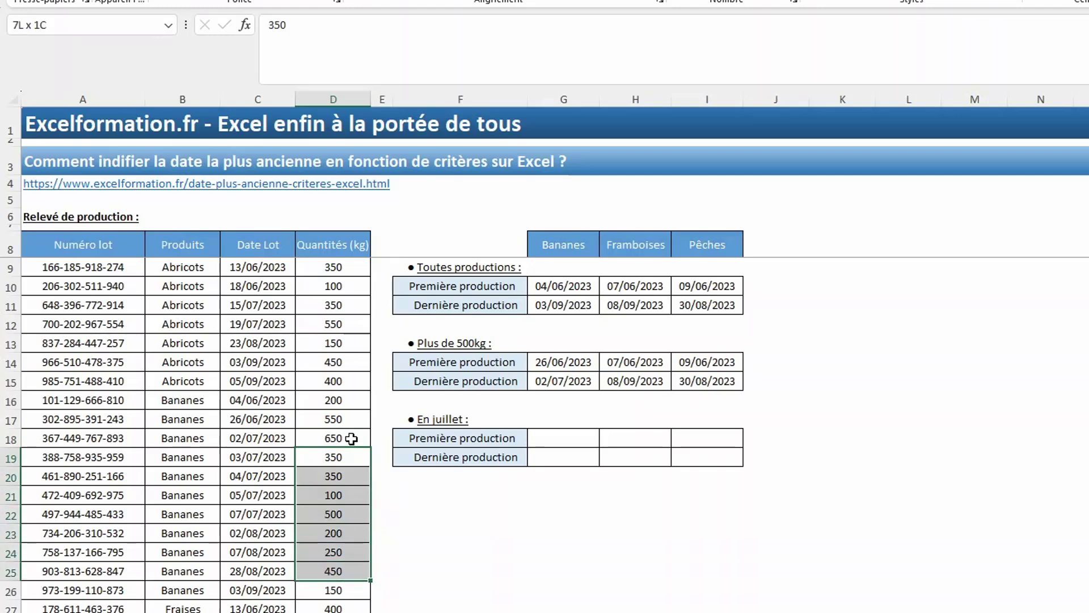
key("shift+Down")
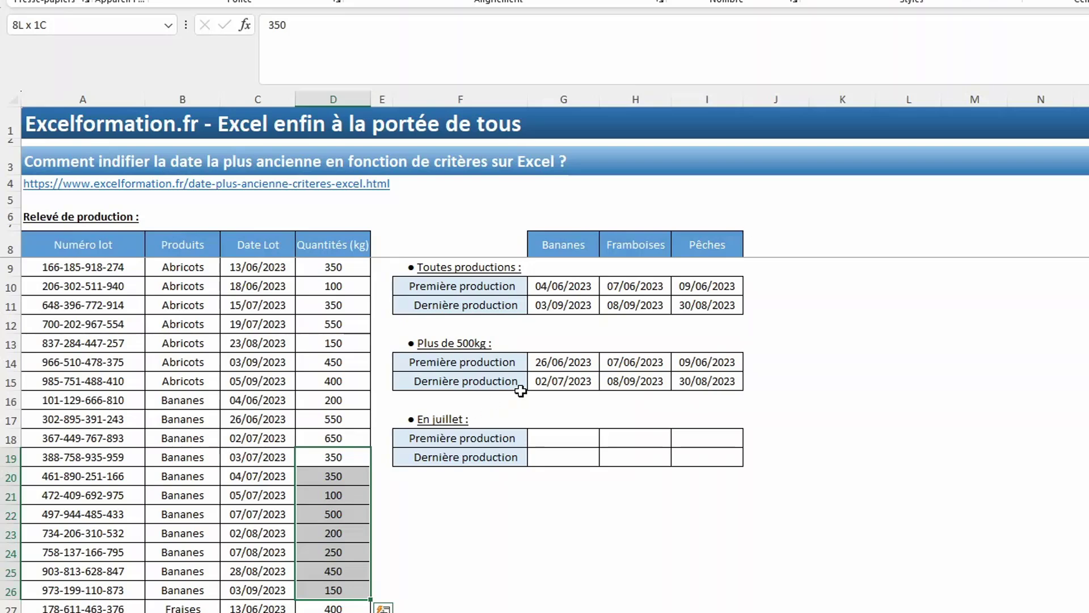
mouse_move(563, 365)
left_mouse_down()
mouse_move(564, 383)
mouse_move(716, 381)
left_mouse_up()
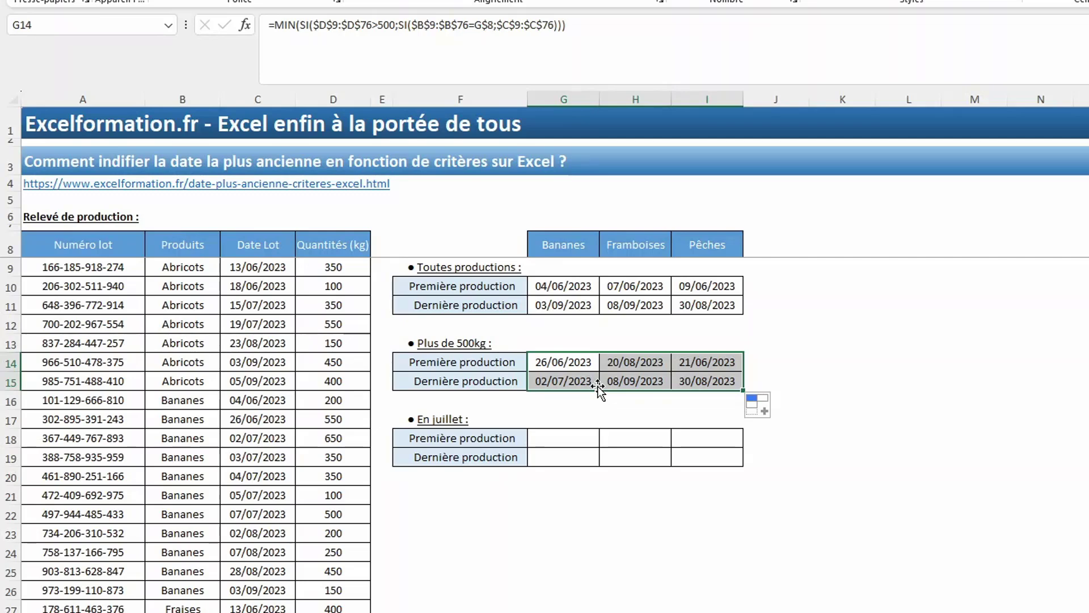
Paste the G14:I15 over-500 kg formulas into G18 to fill the En juillet table.
key("ctrl+c")
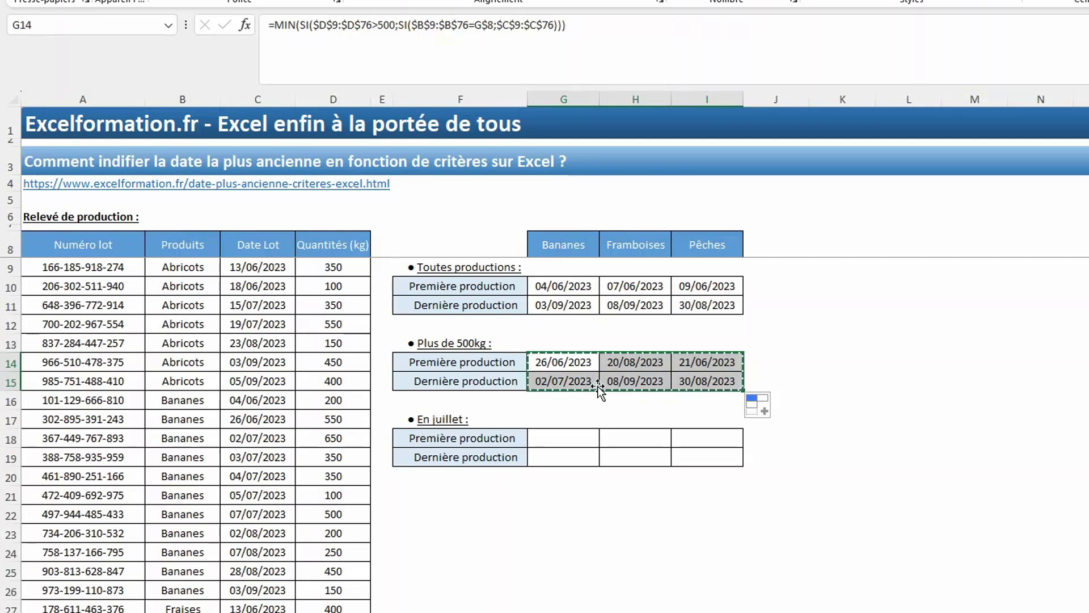
left_click(566, 437)
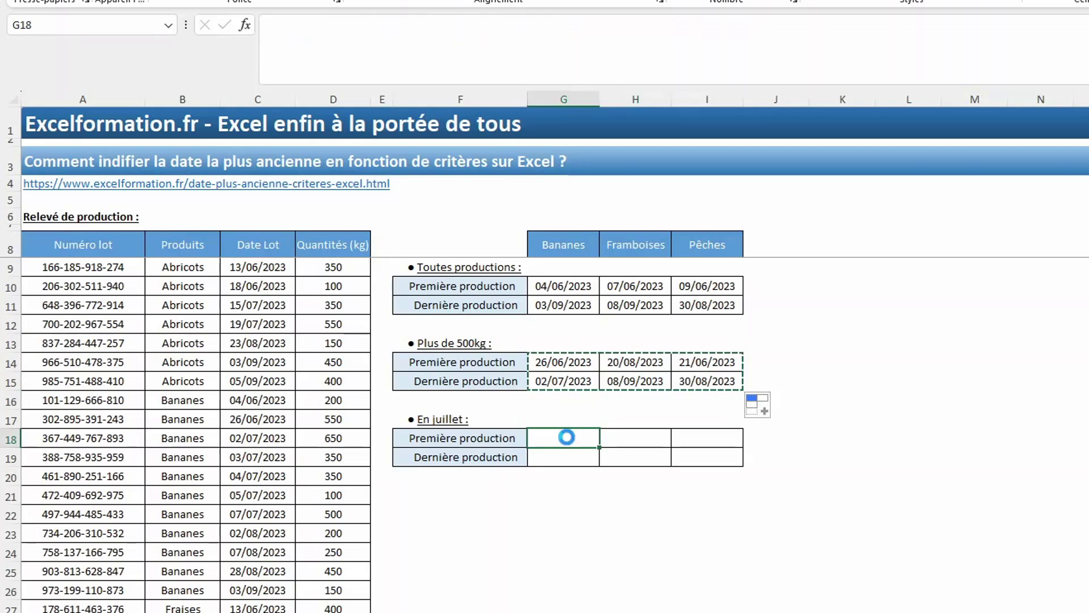
key("ctrl+v")
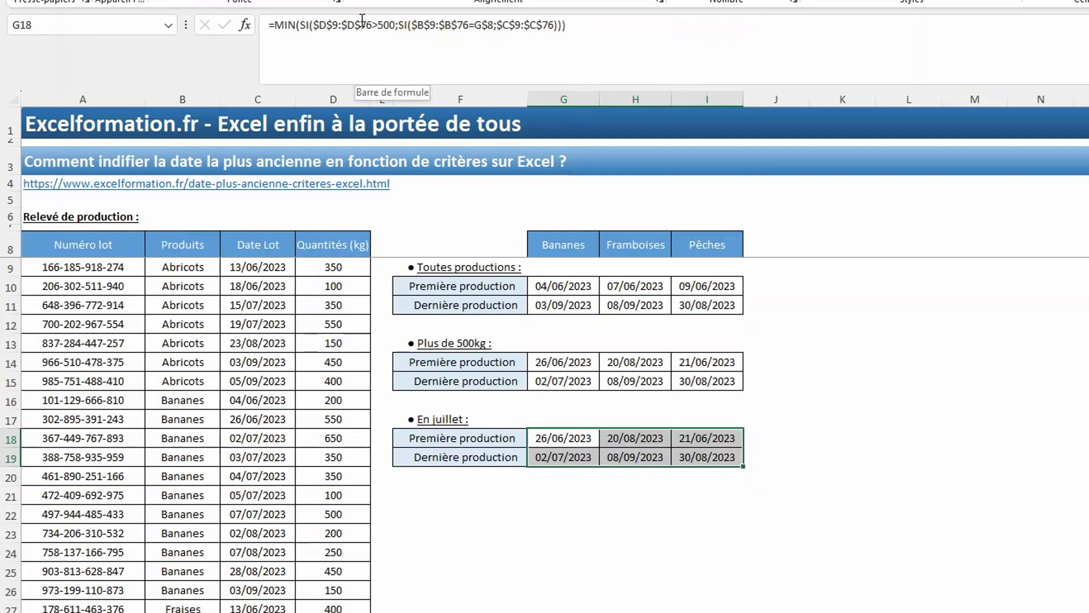
left_click(362, 23)
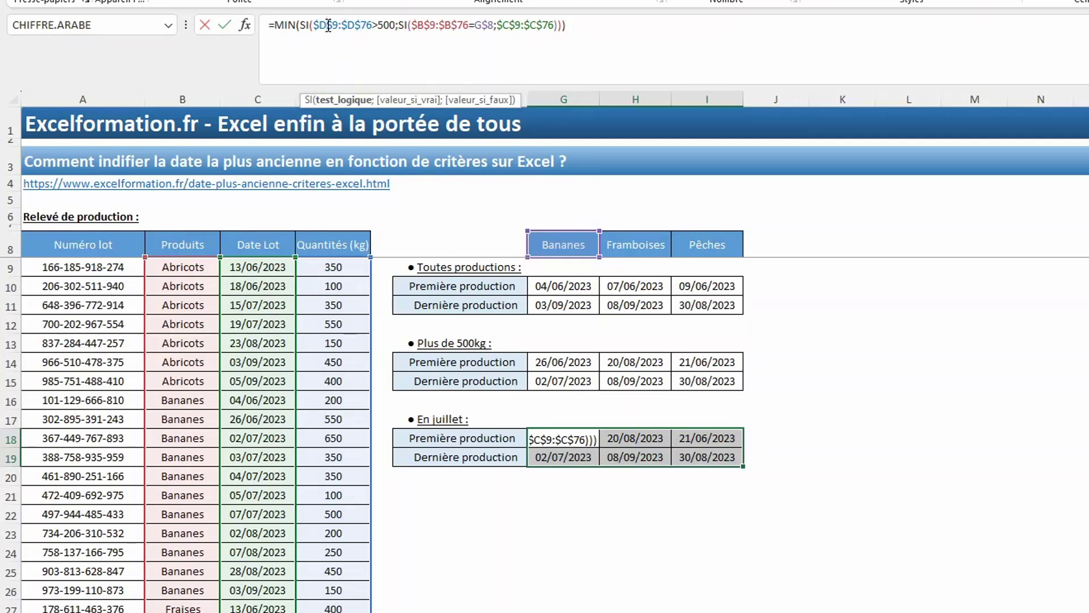
Replace G18's >500 quantity test with MOIS($C$9:$C$76)=7, giving 02/07/2023.
key("Delete")
type("C")
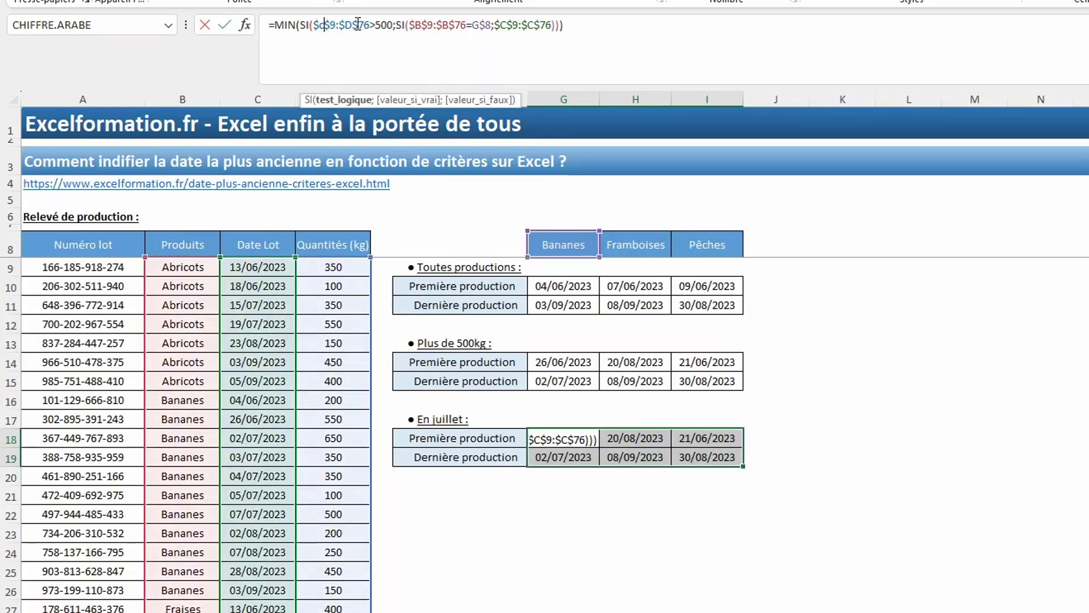
left_click(350, 24)
key("Delete")
type("C")
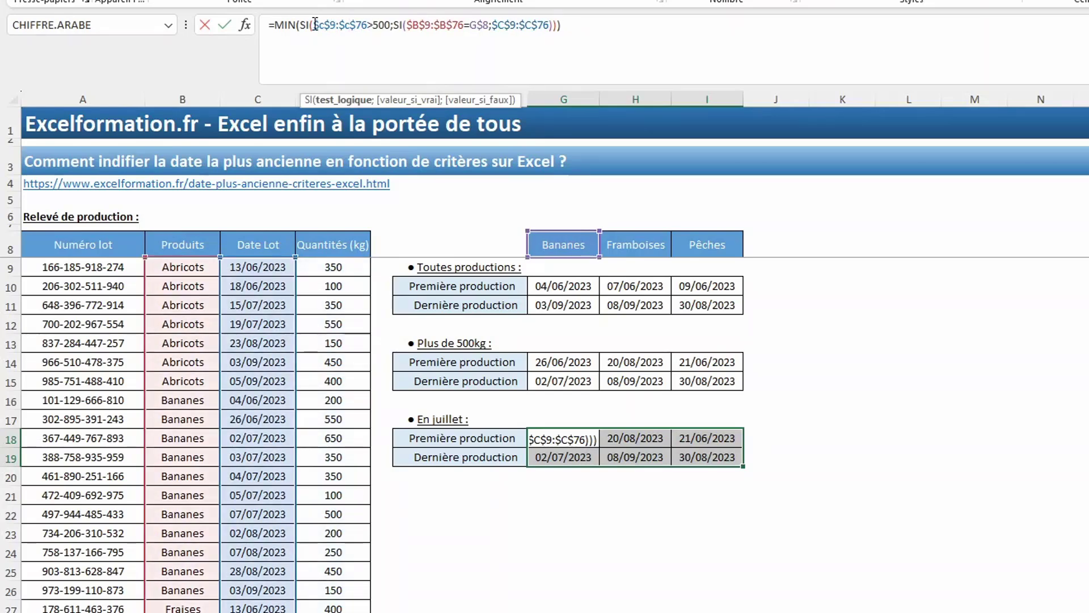
left_click(315, 25)
type("mois")
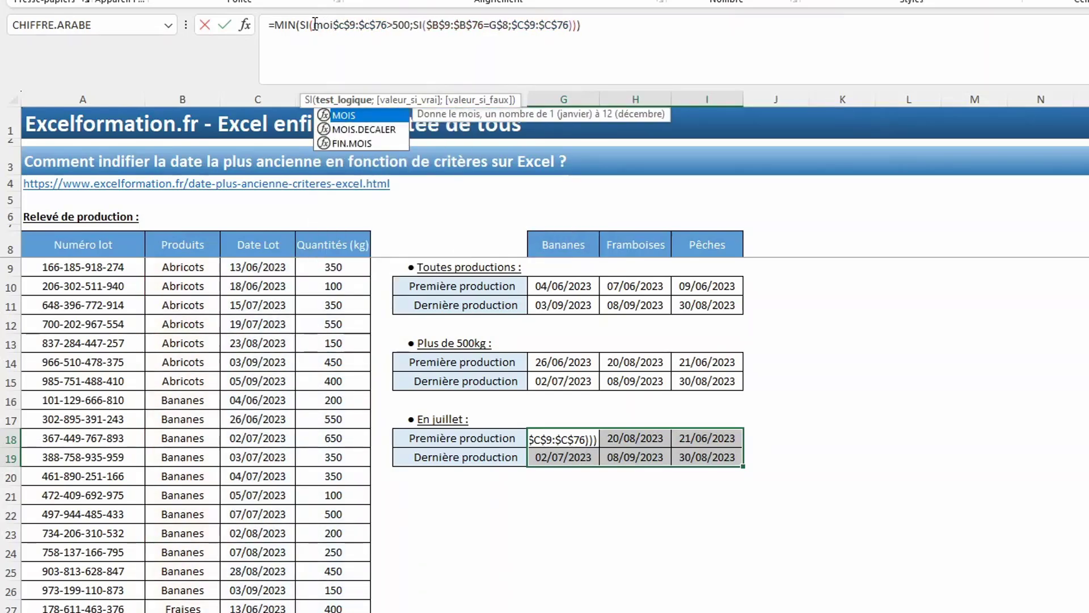
type("(")
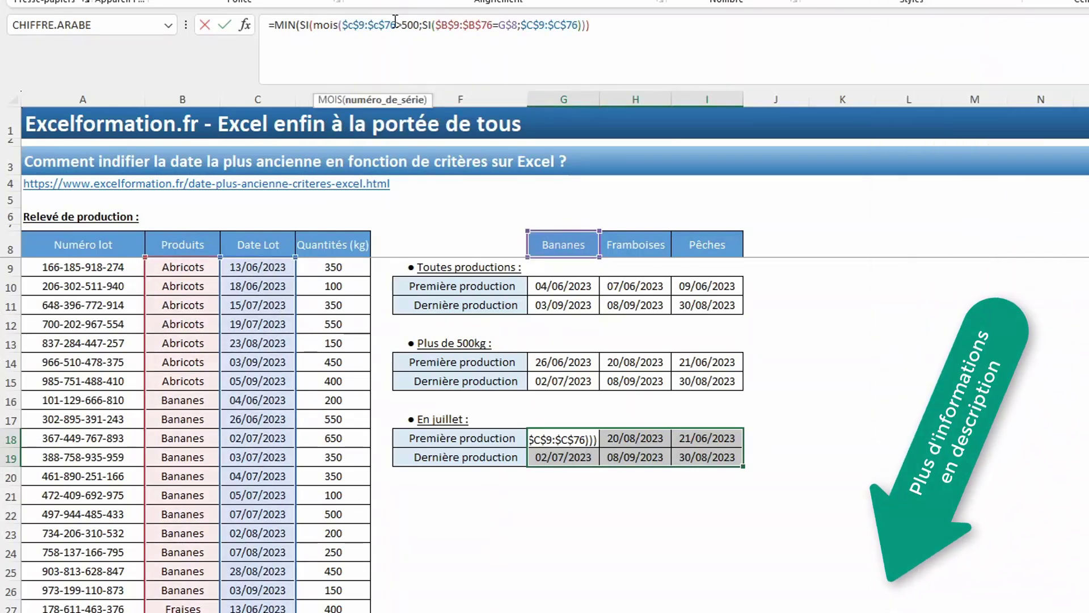
left_click(395, 25)
type(")")
key("Delete")
key("Delete")
key("Delete")
key("Delete")
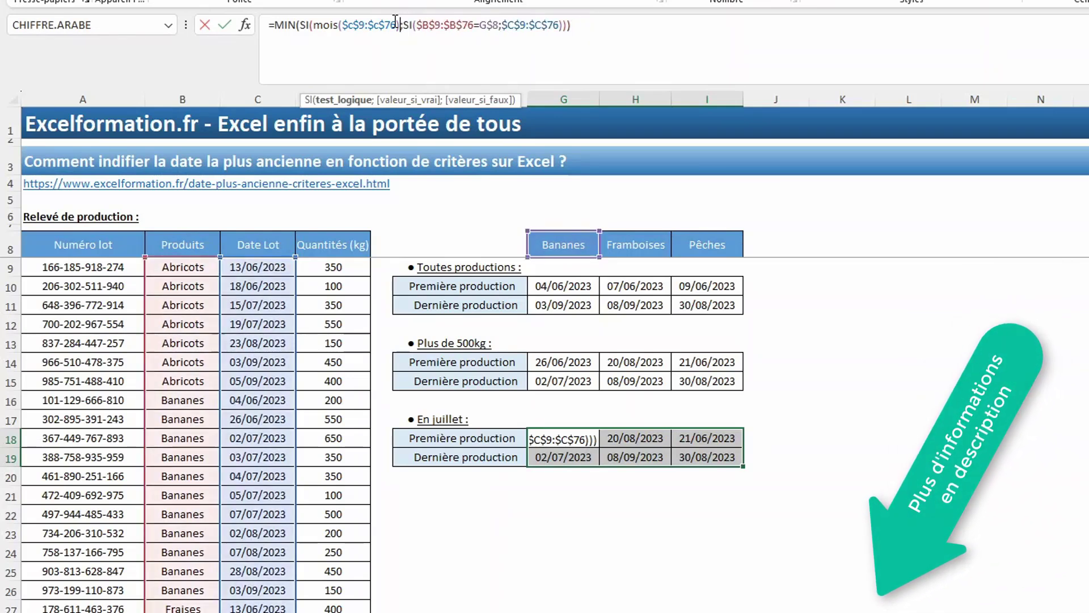
type("=7")
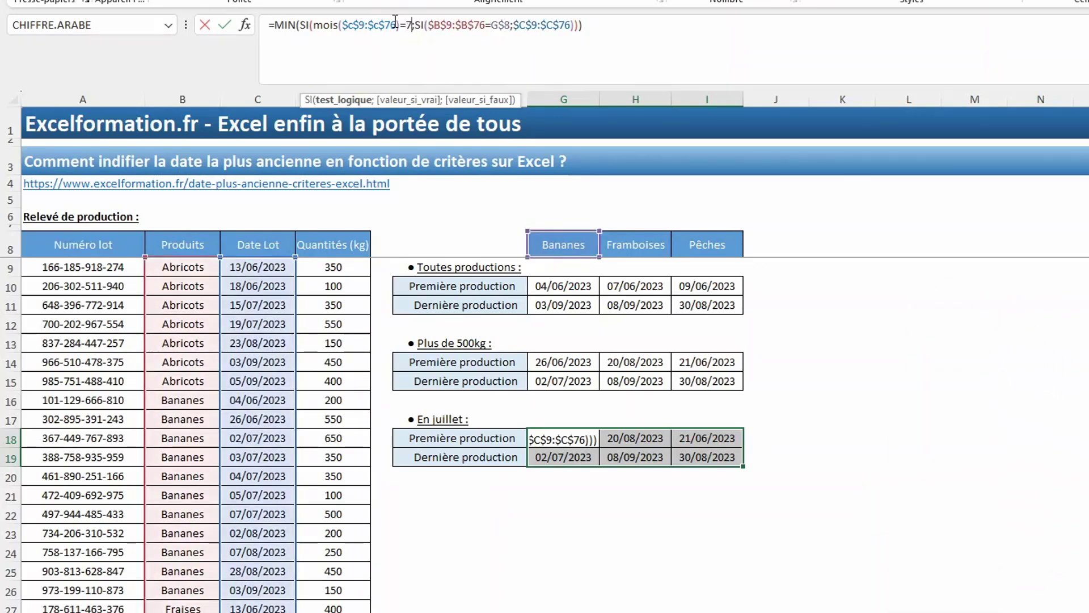
key("Return")
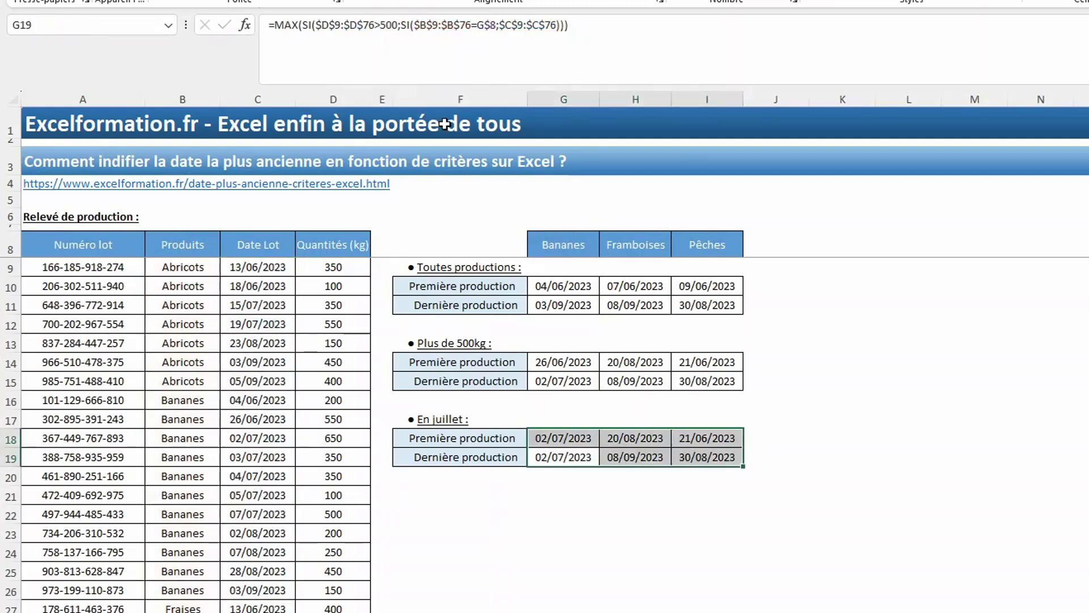
Verify the July Bananes lot dates 02/07/2023 and 07/07/2023, then select G19.
left_click(564, 436)
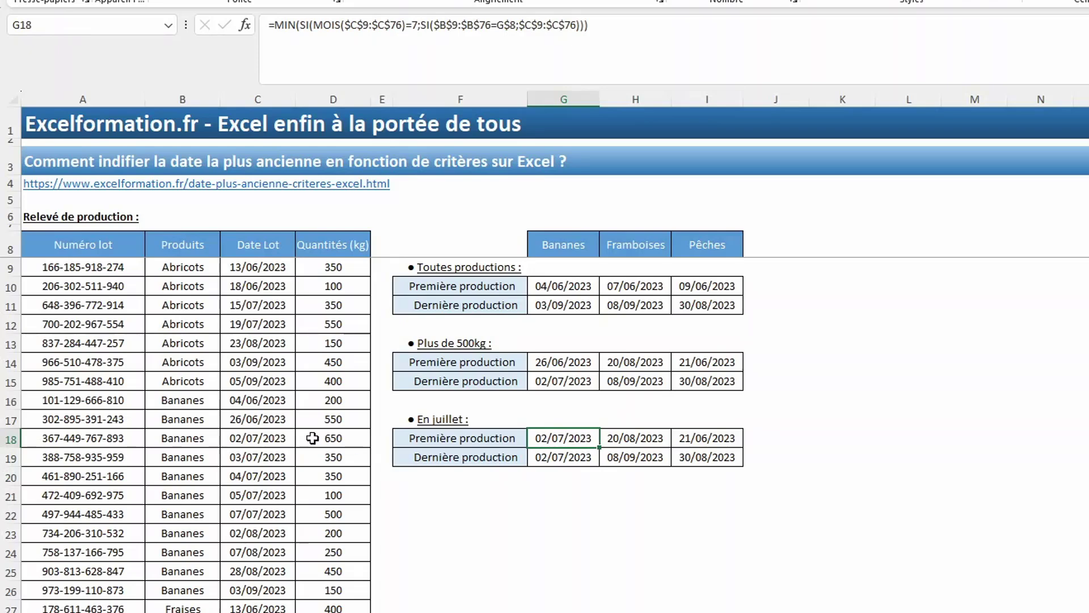
left_click(277, 438)
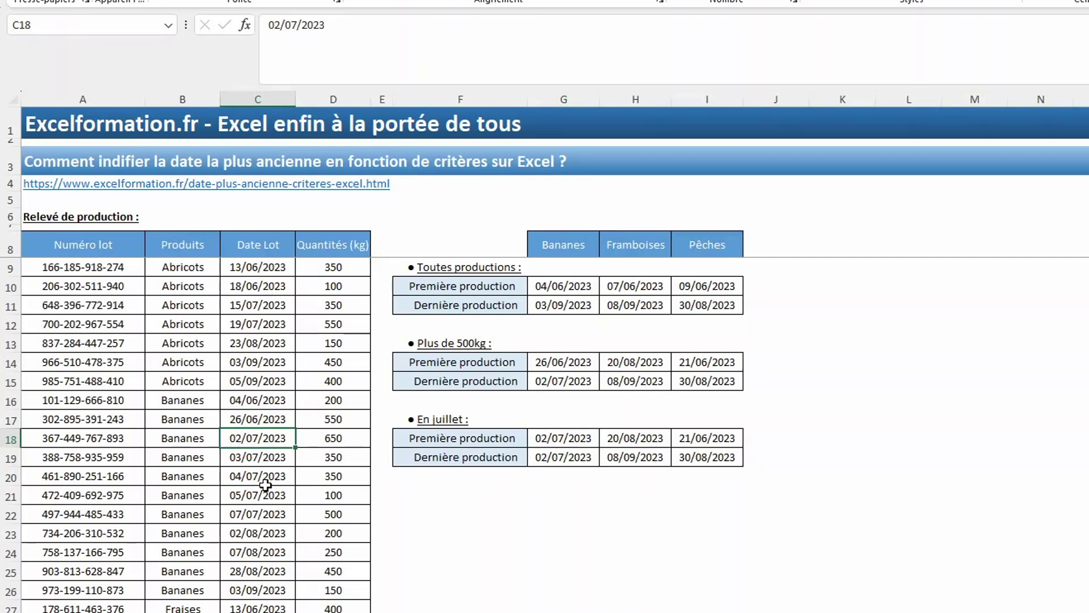
left_click(266, 517)
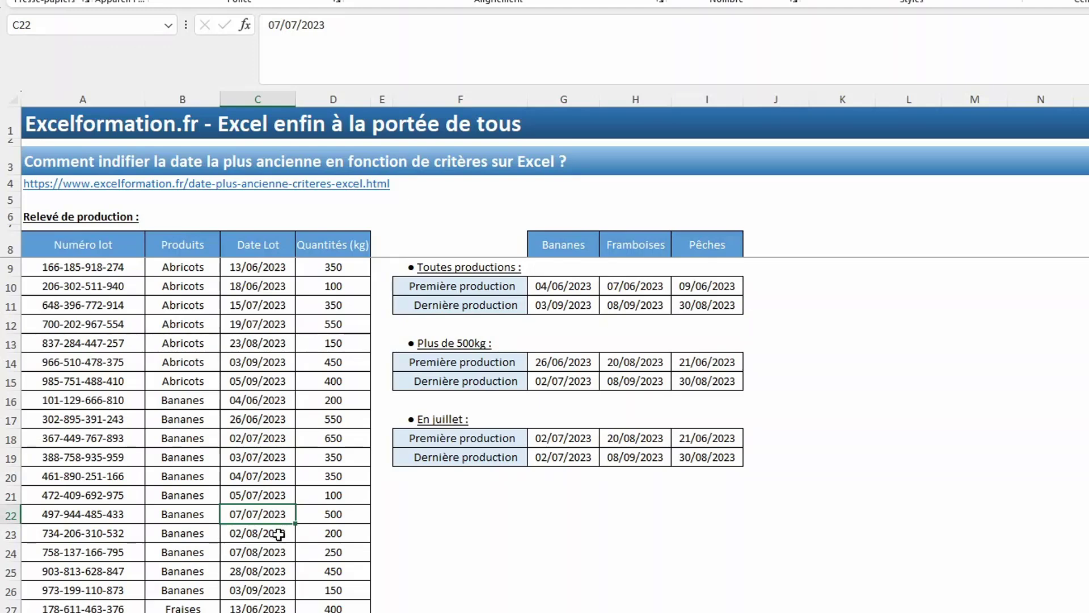
left_click(554, 460)
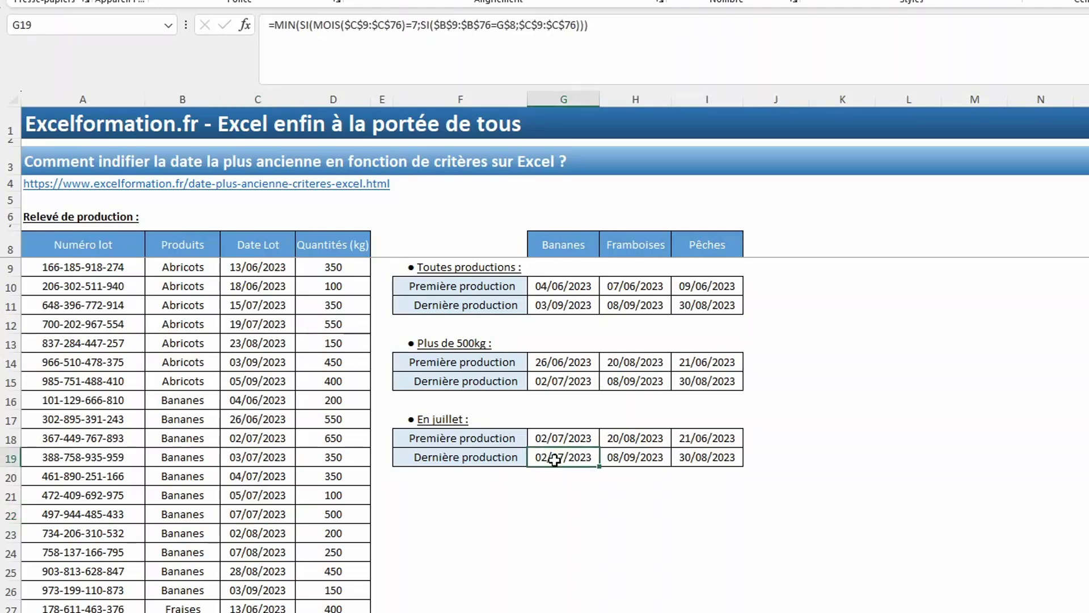
Switch G19's July Bananes formula from MIN to MAX so it returns 07/07/2023, then select G18:G19.
left_click(297, 25)
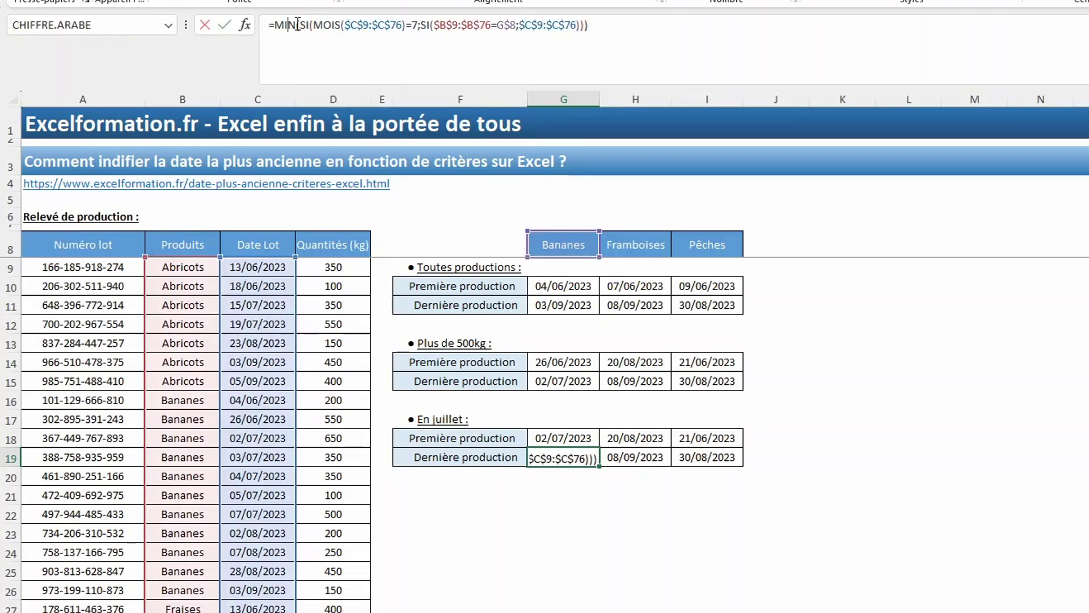
key("BackSpace")
key("BackSpace")
type("a")
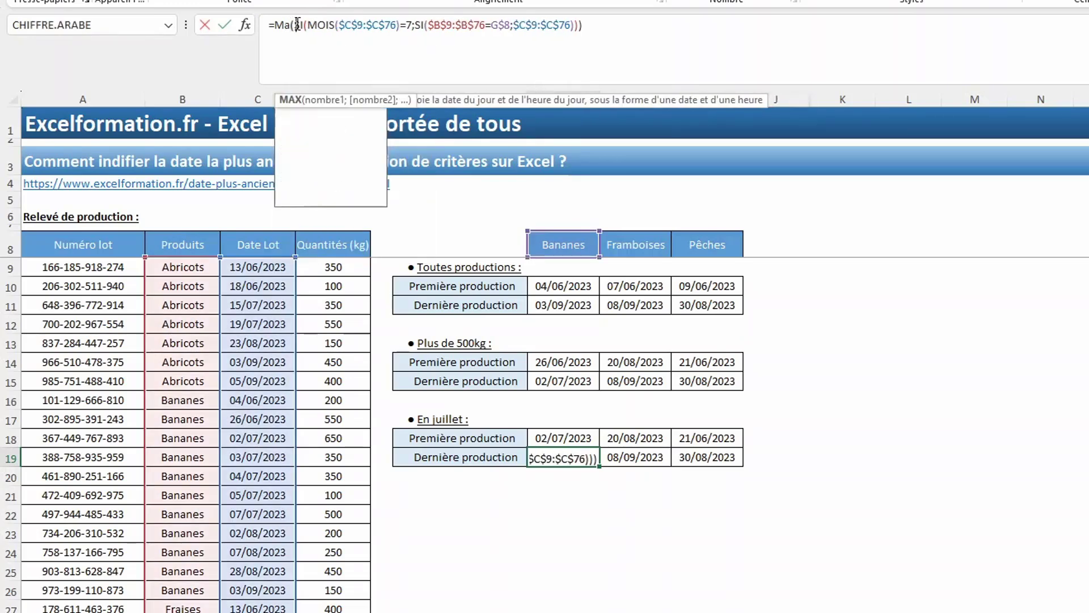
type("x")
key("Return")
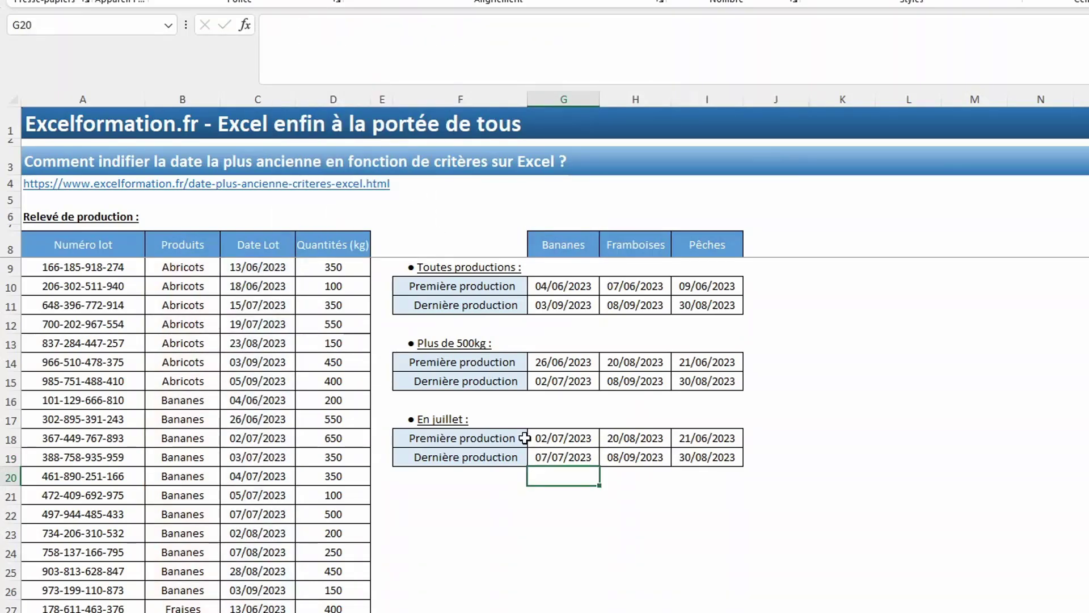
mouse_move(553, 438)
left_mouse_down()
mouse_move(556, 457)
mouse_move(721, 473)
left_mouse_up()
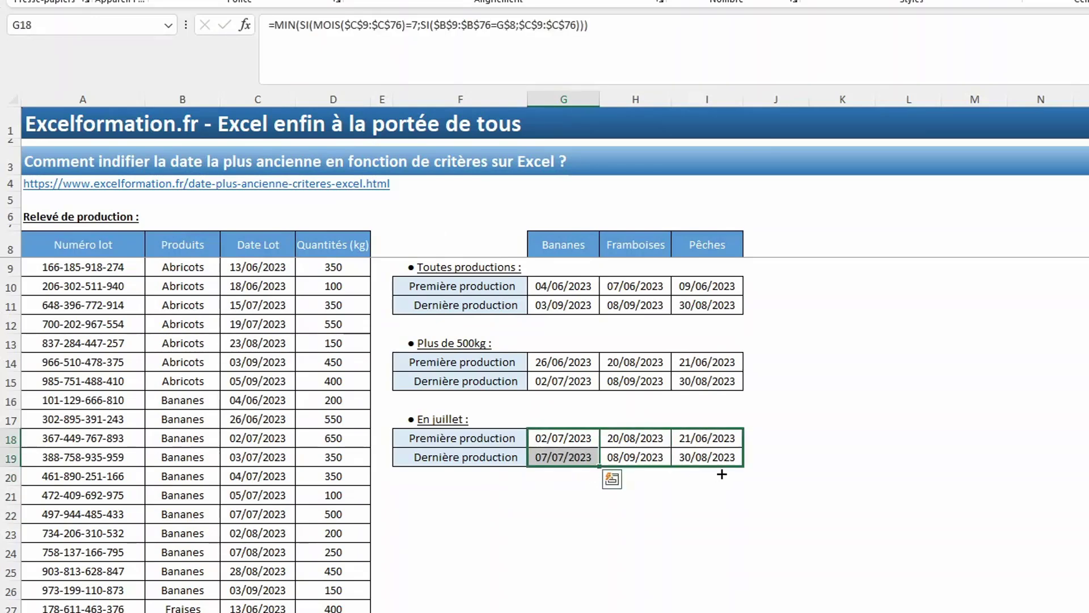